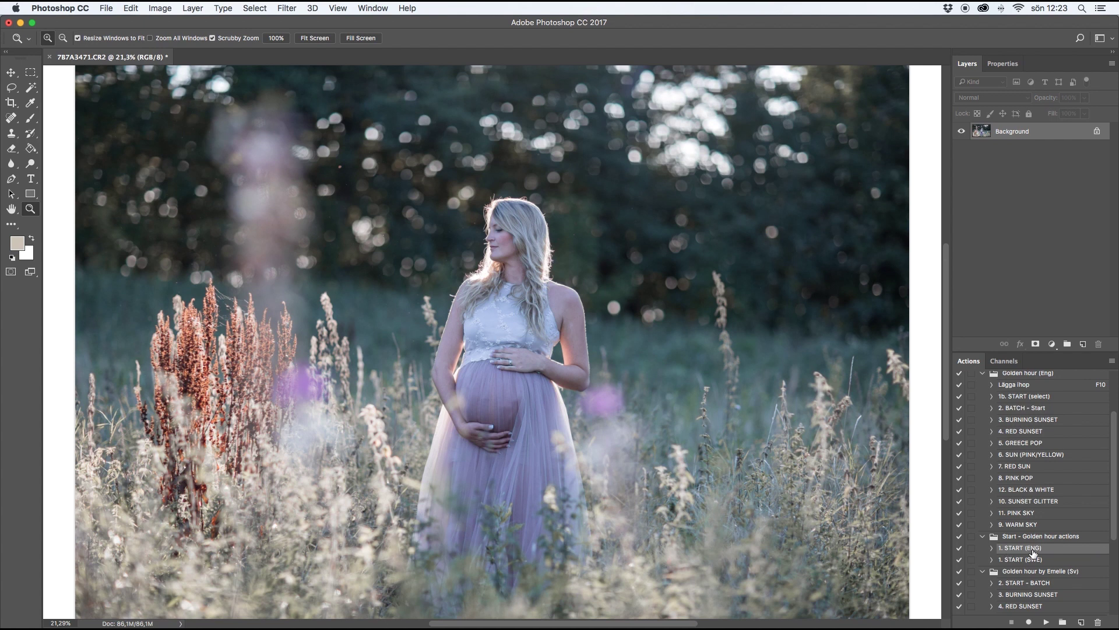
Step: Select the START (ENG) action in the Actions panel and play it on the Background layer
click(1039, 559)
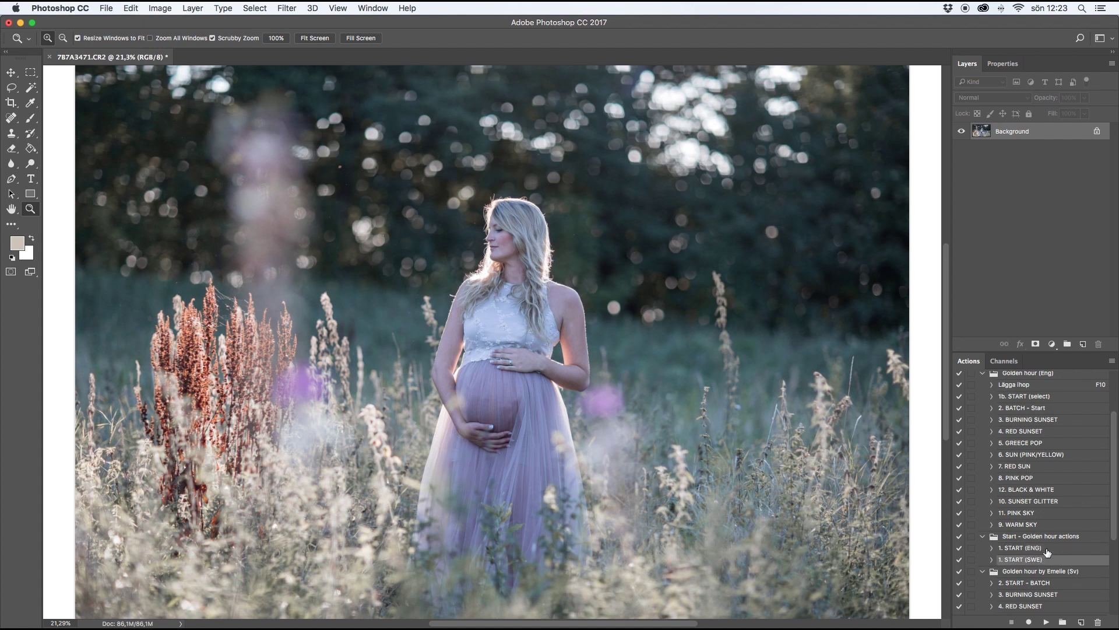
click(1047, 549)
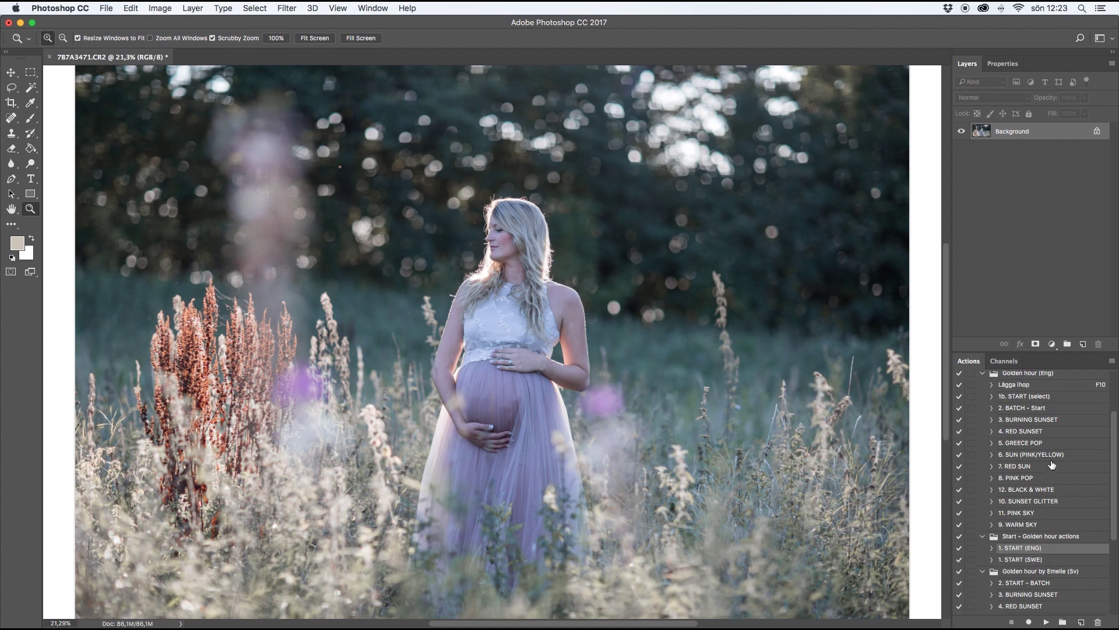
click(373, 8)
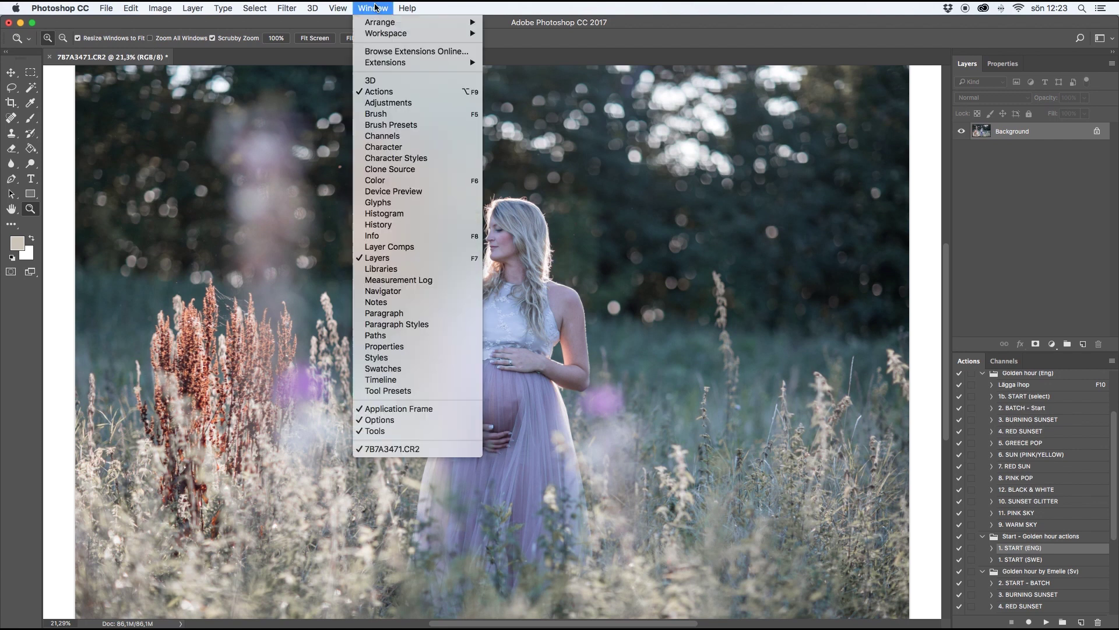
click(400, 92)
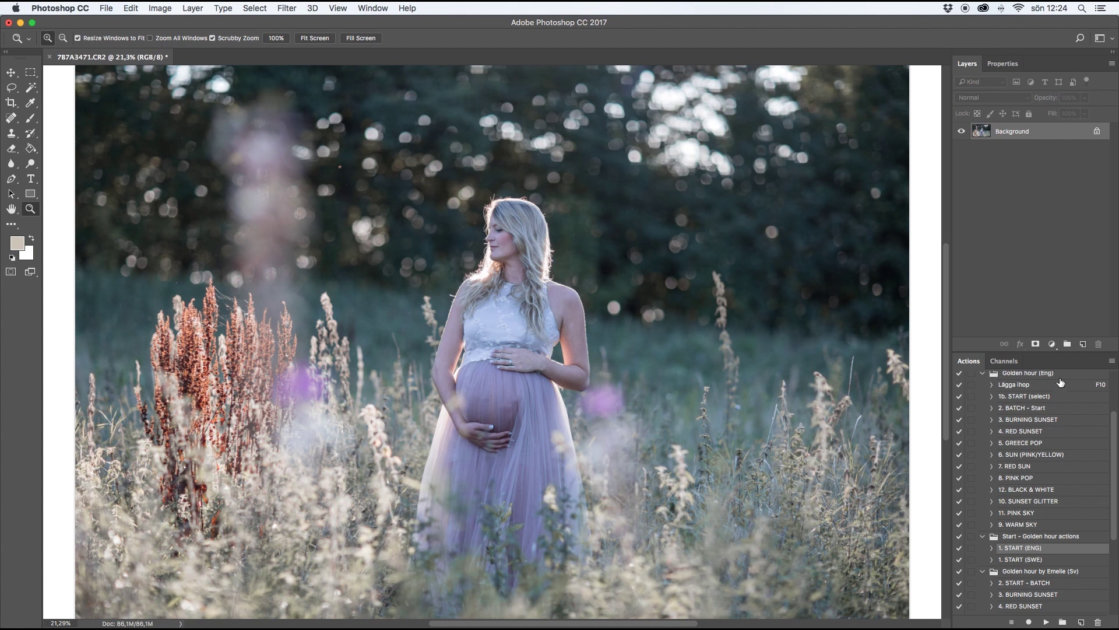
click(1048, 623)
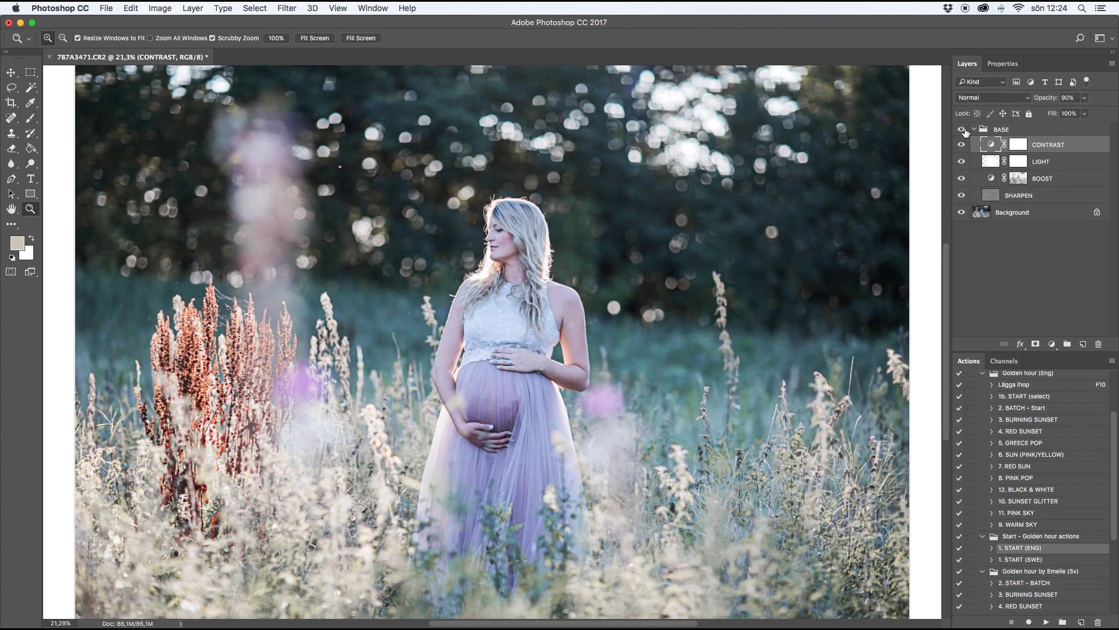
Step: Toggle the BASE group's visibility to compare the photo before and after the action
click(962, 129)
click(963, 129)
click(963, 130)
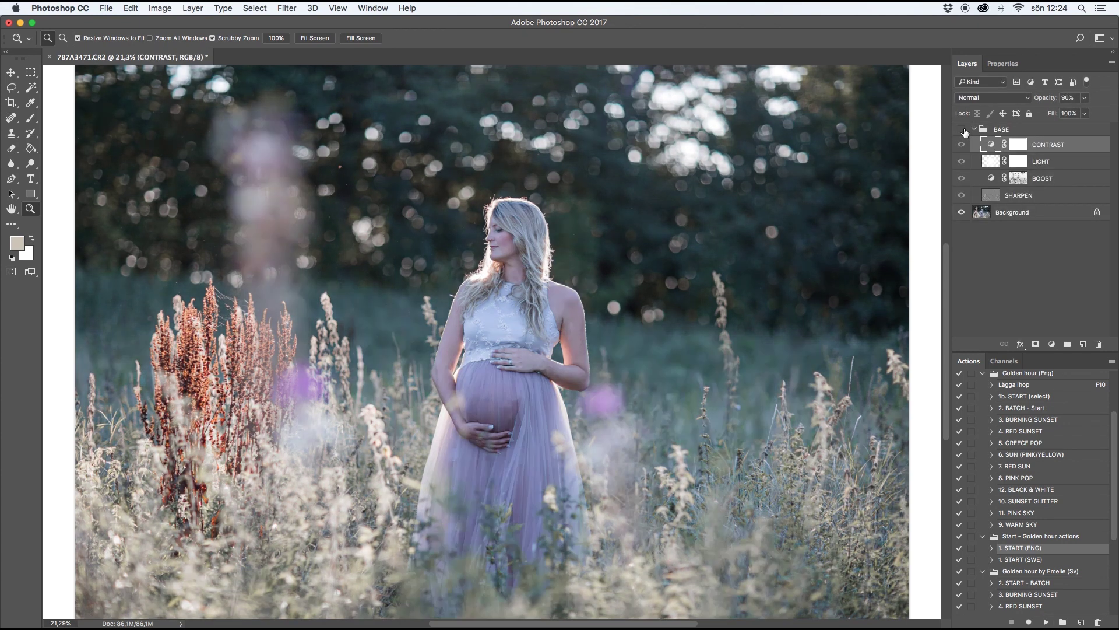
click(964, 129)
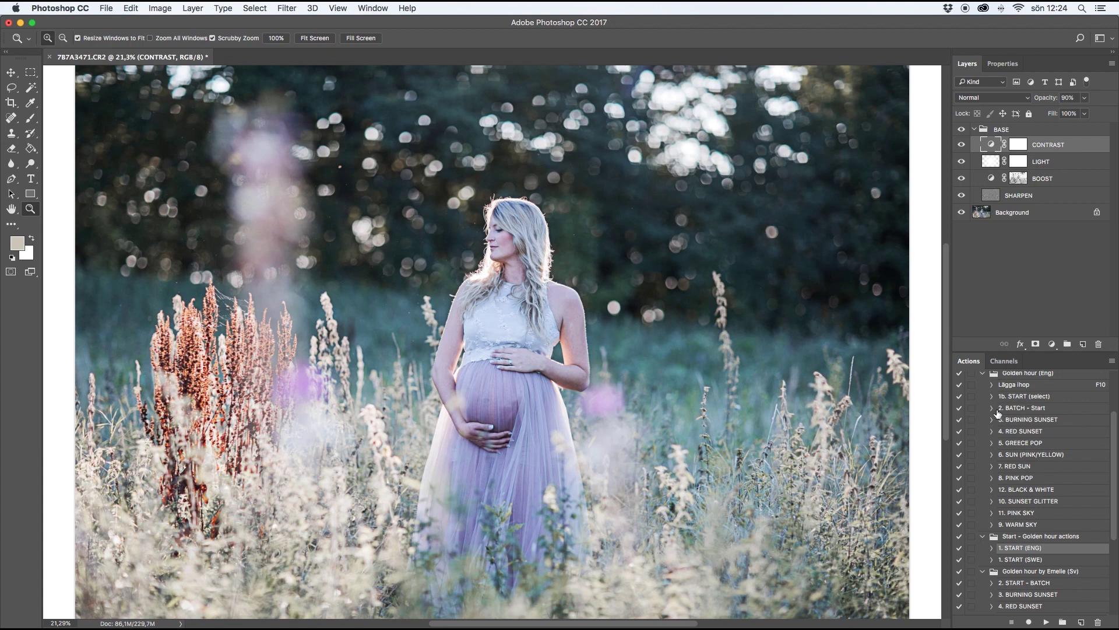
Step: Open the Batch dialog from File > Automate
click(110, 6)
mouse_move(195, 261)
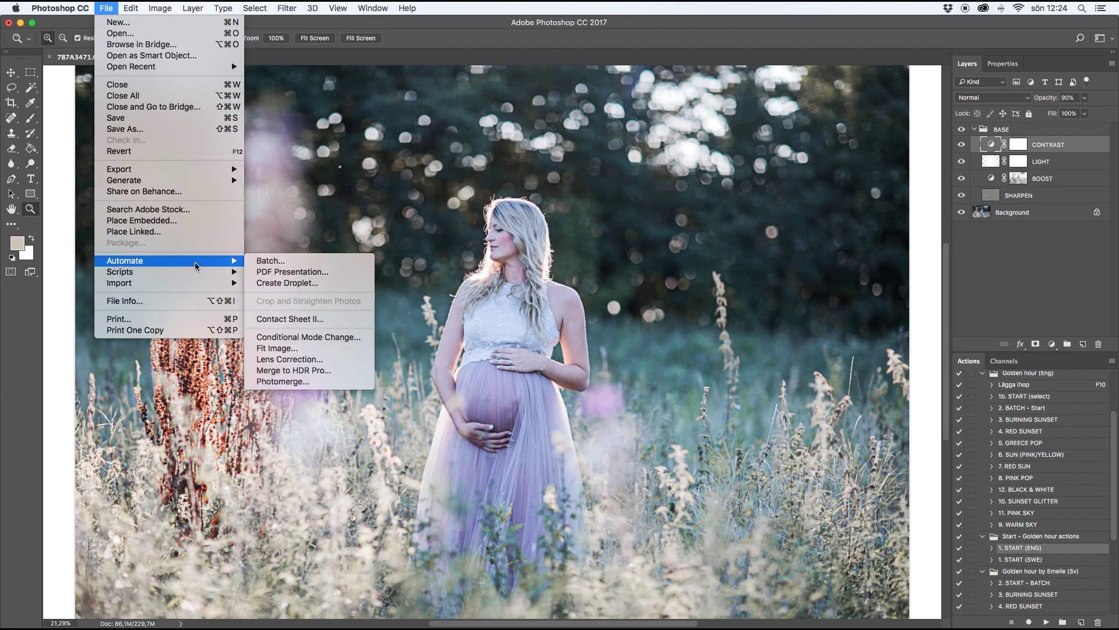
click(323, 263)
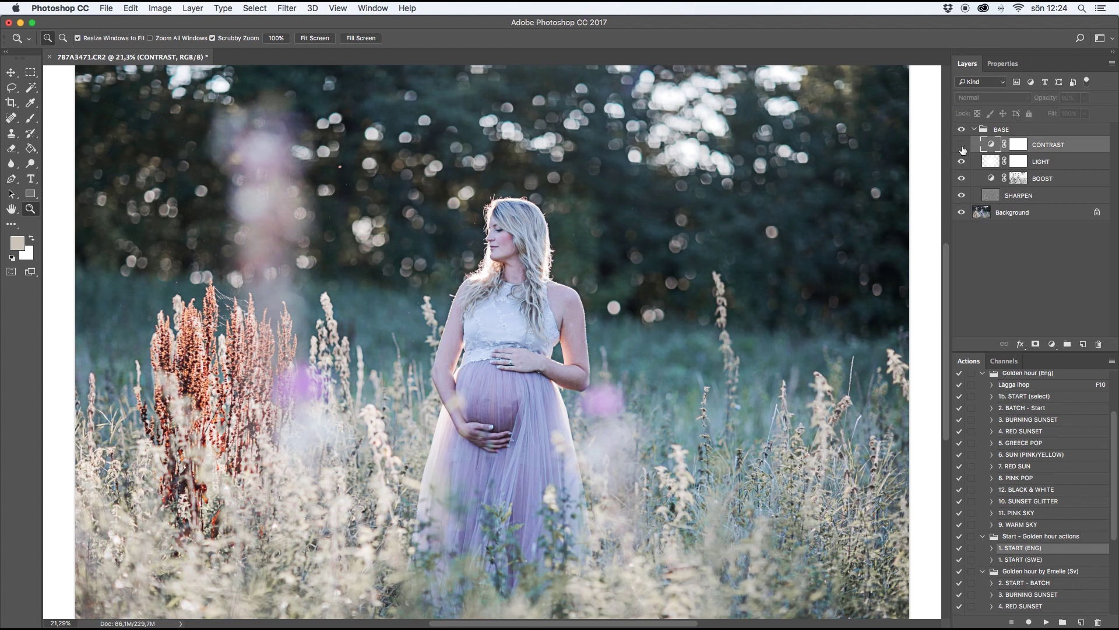
Step: Check the SHARPEN layer at 100% zoom and with different opacities, then hide it
click(1070, 185)
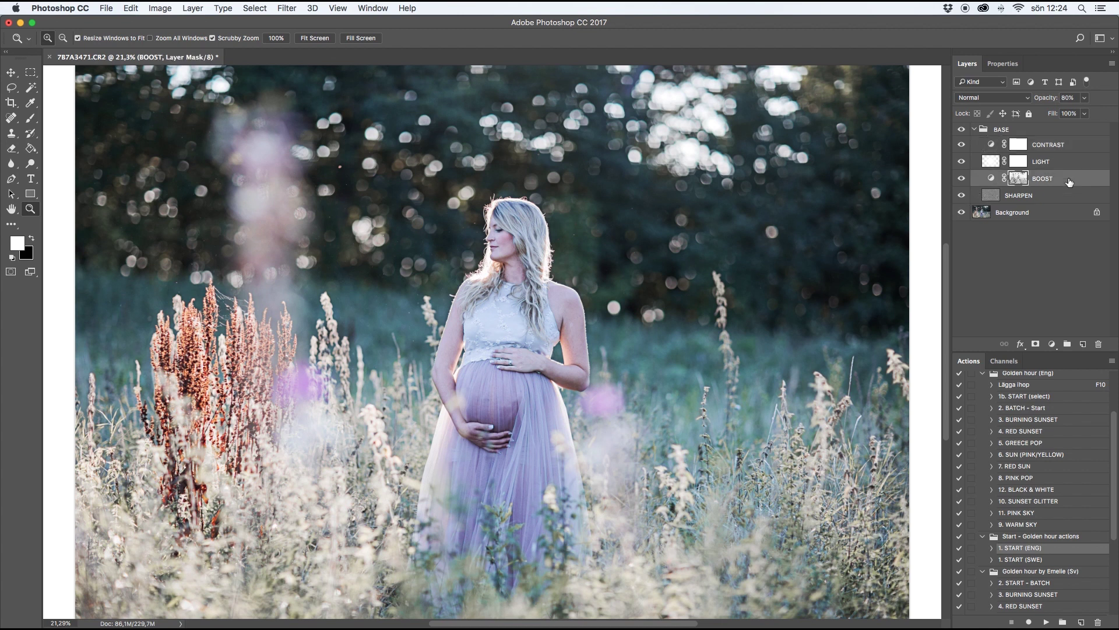
click(1046, 196)
click(962, 196)
click(963, 198)
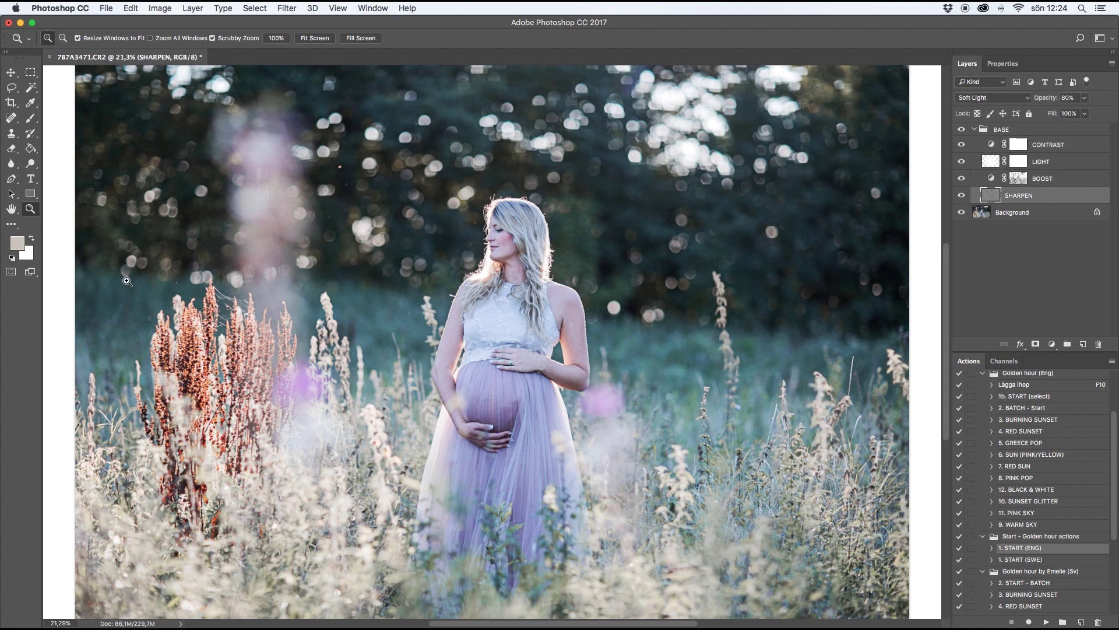
click(276, 38)
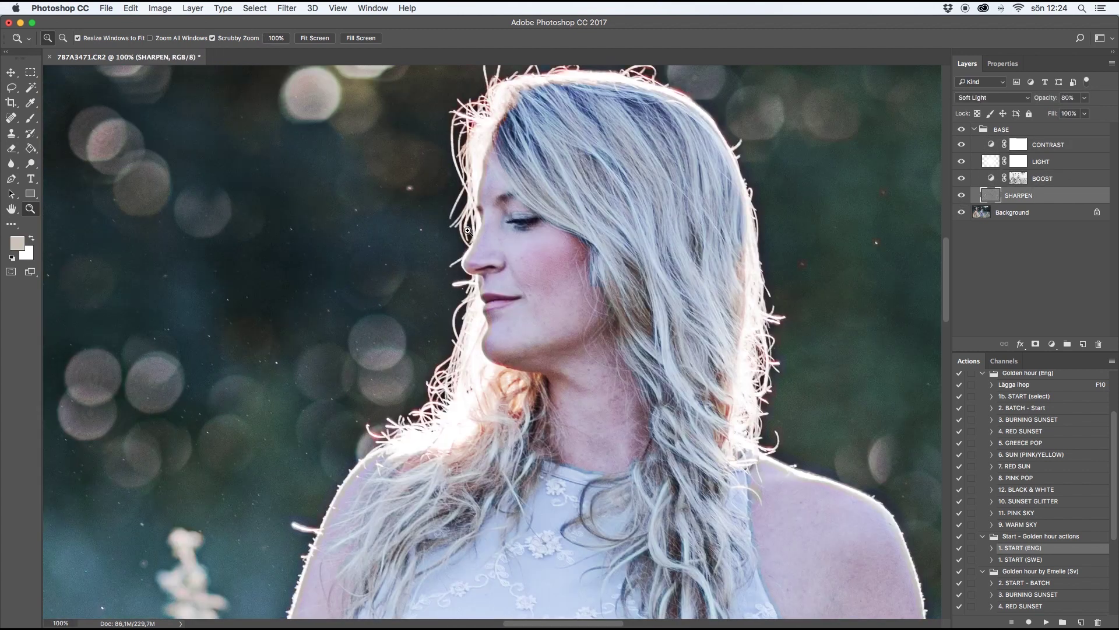
click(962, 196)
click(962, 196)
click(1085, 97)
drag(1086, 111, 1118, 115)
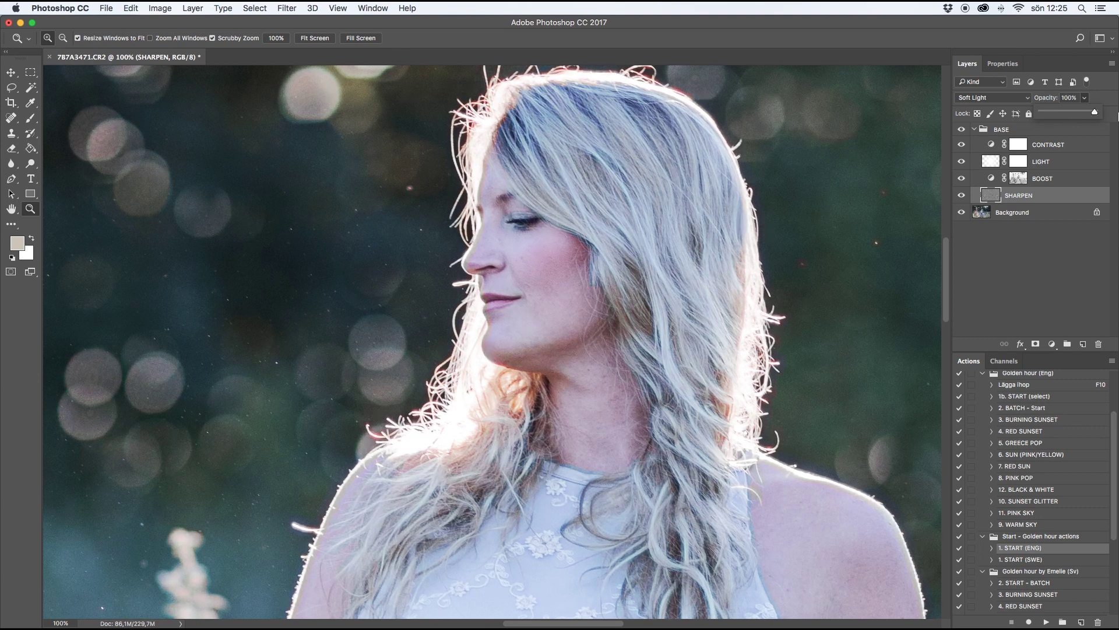
click(962, 199)
click(961, 196)
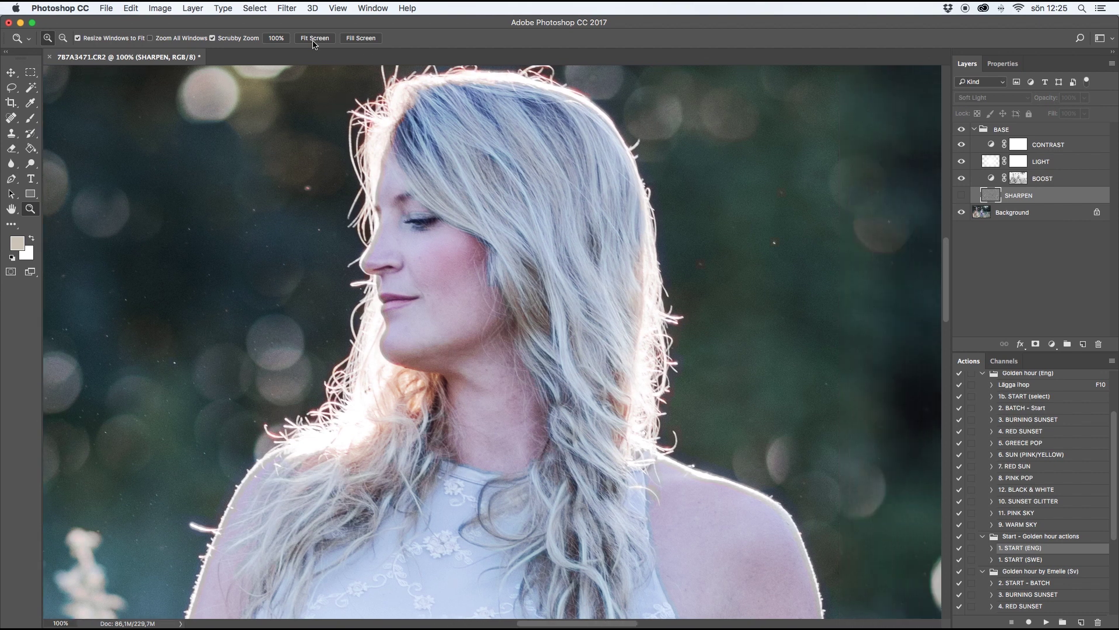
Step: Fit the photo in the window and toggle the BOOST layer to compare its effect
click(316, 38)
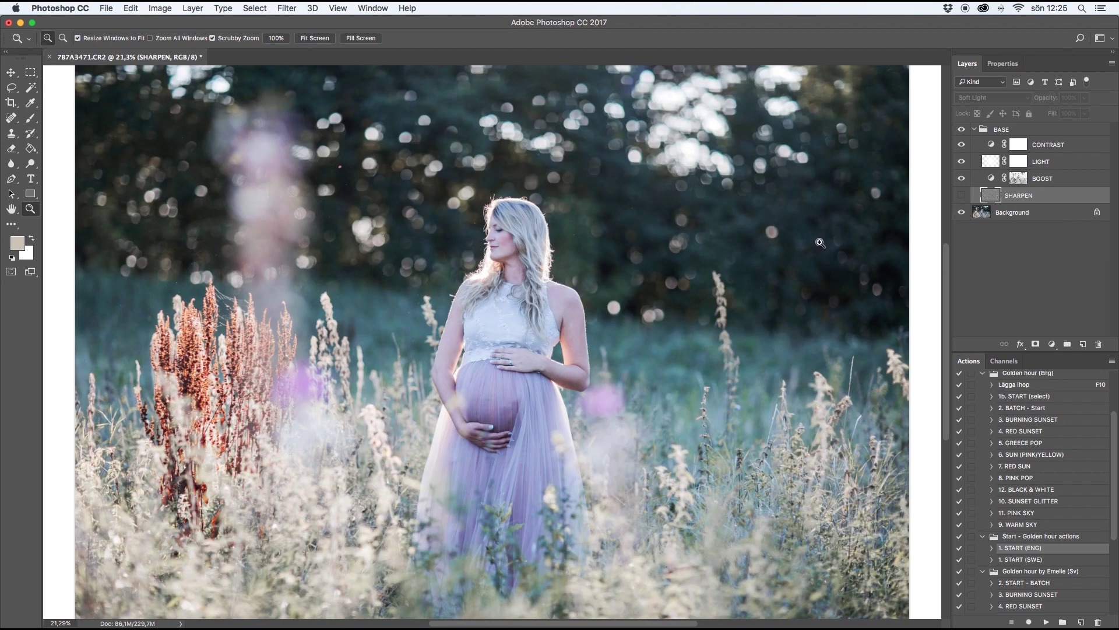
click(1065, 180)
click(961, 178)
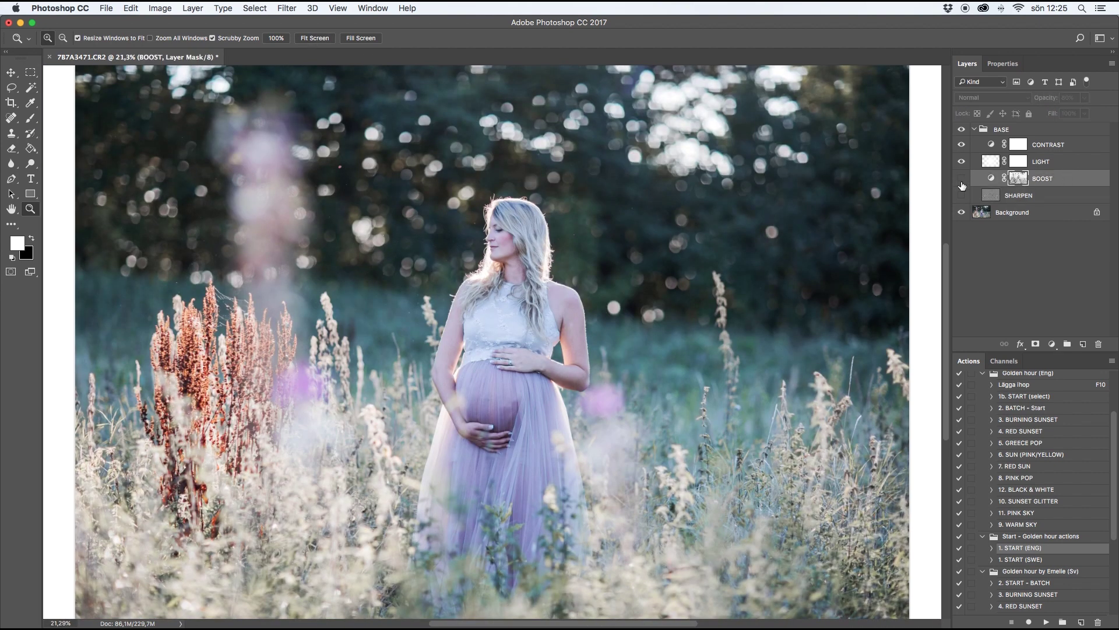
click(961, 178)
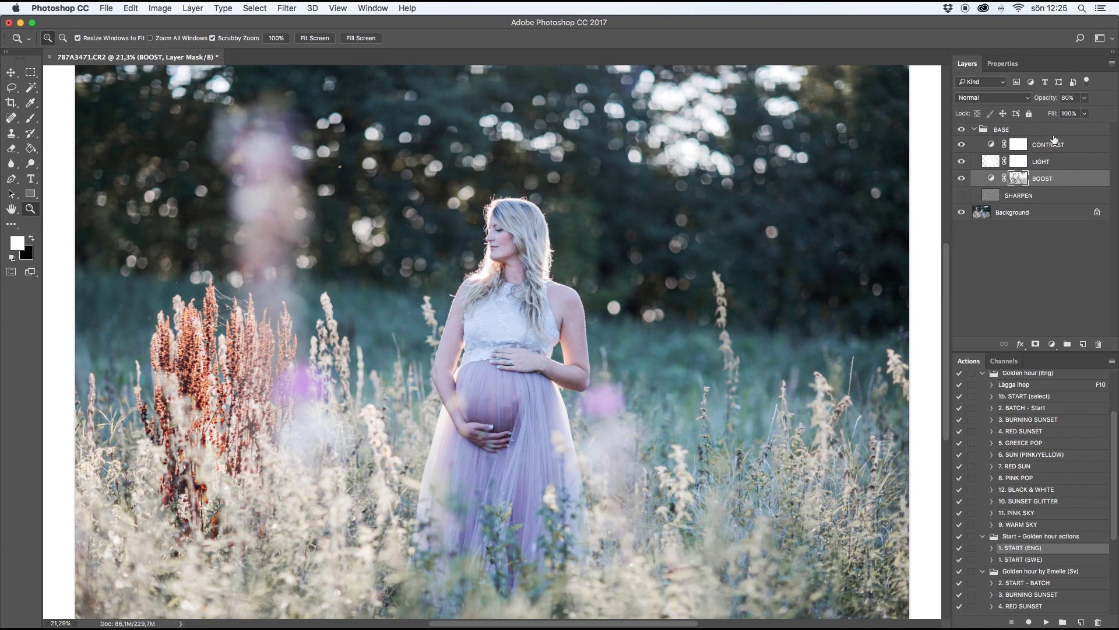
click(1053, 144)
click(1064, 164)
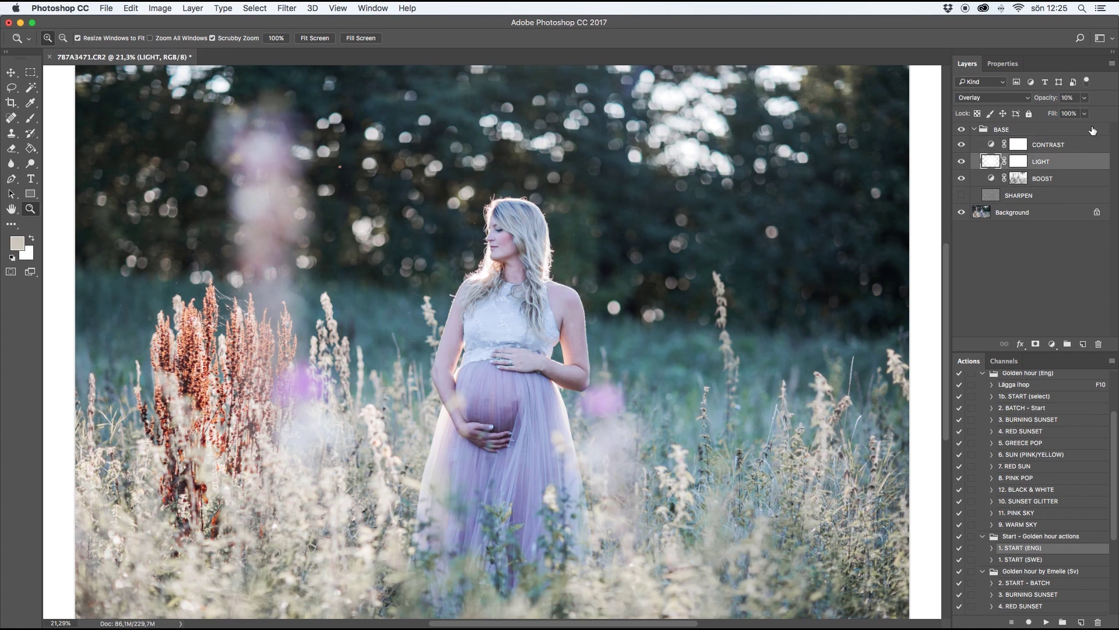
Step: Lower the BOOST layer's opacity and set the CONTRAST layer's opacity to 63%
click(1083, 98)
click(1018, 178)
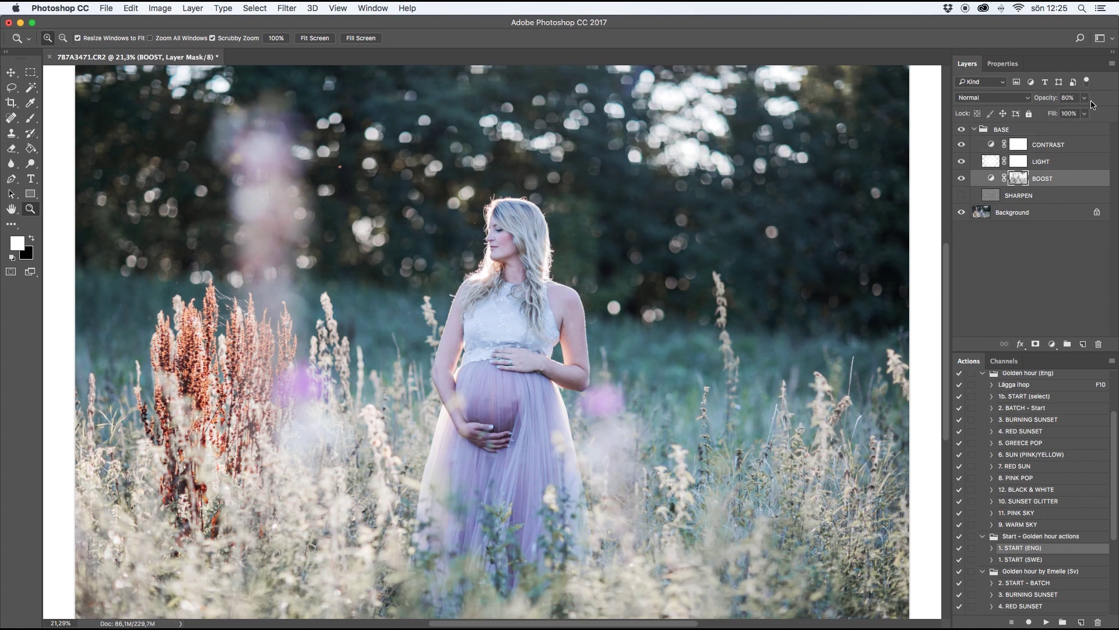
click(1084, 98)
drag(1077, 114, 1057, 116)
click(1053, 149)
click(1085, 98)
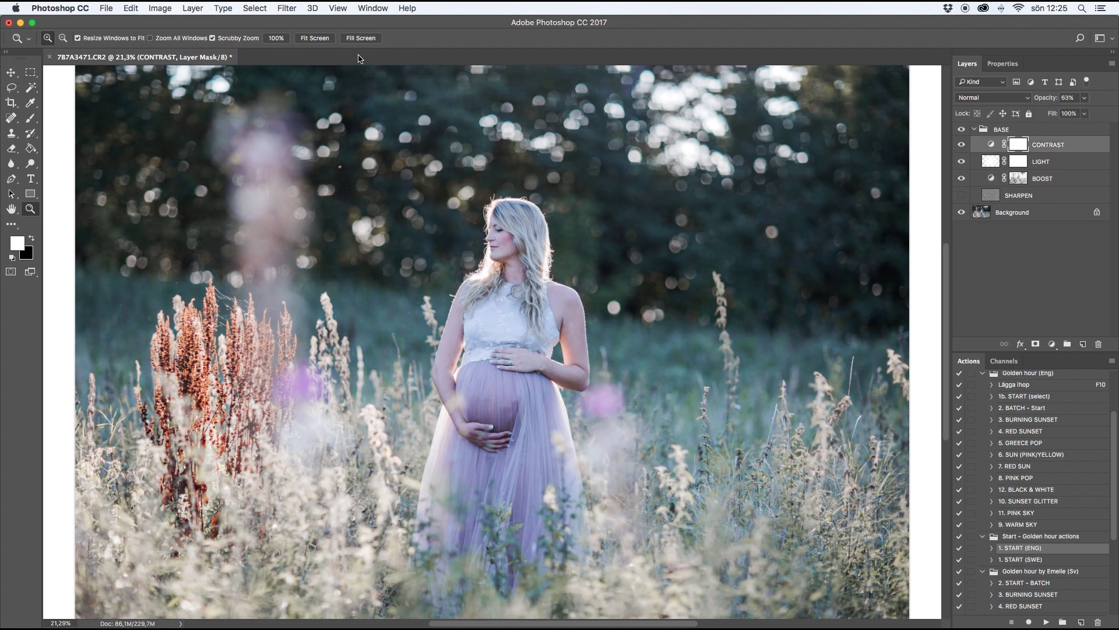
click(63, 38)
Step: Zoom out to the whole photo, collapse the BASE group and toggle it to compare
click(355, 239)
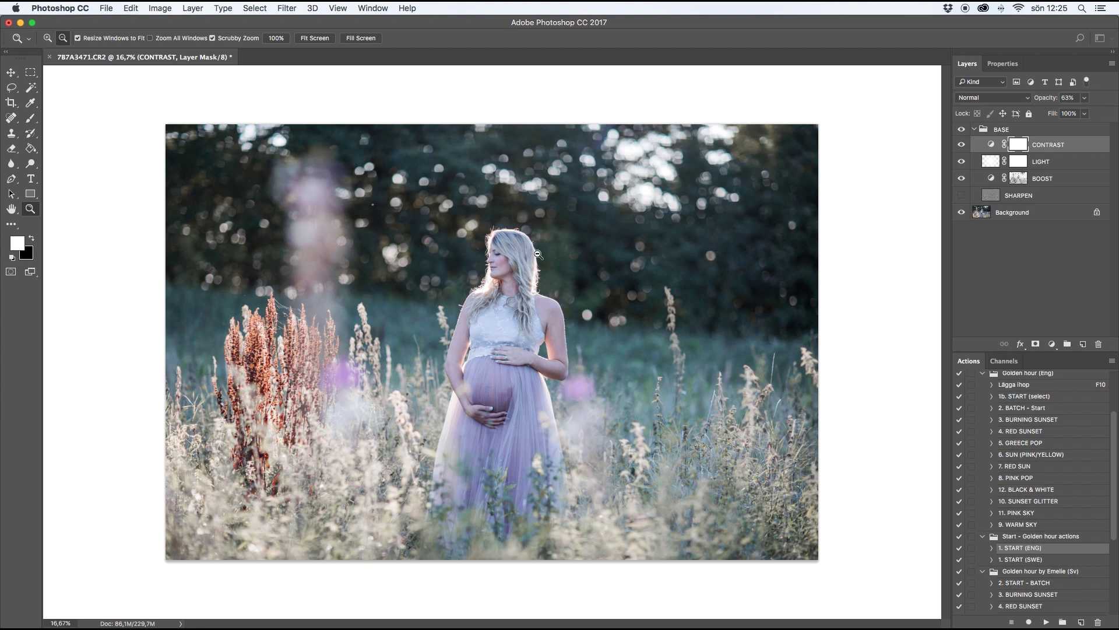
click(974, 129)
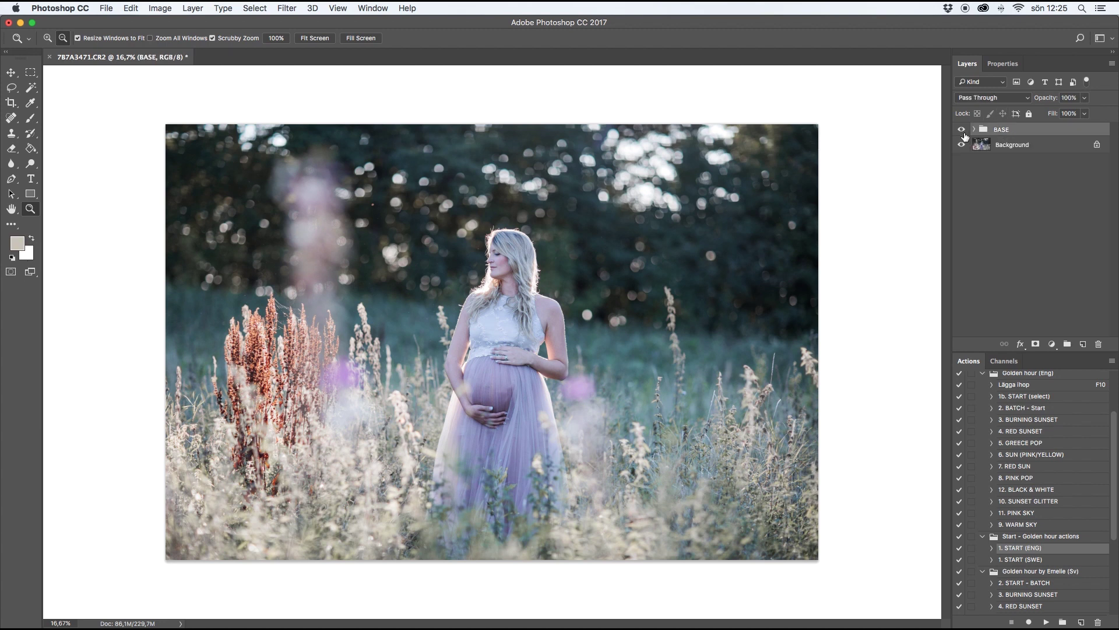
click(961, 130)
click(961, 129)
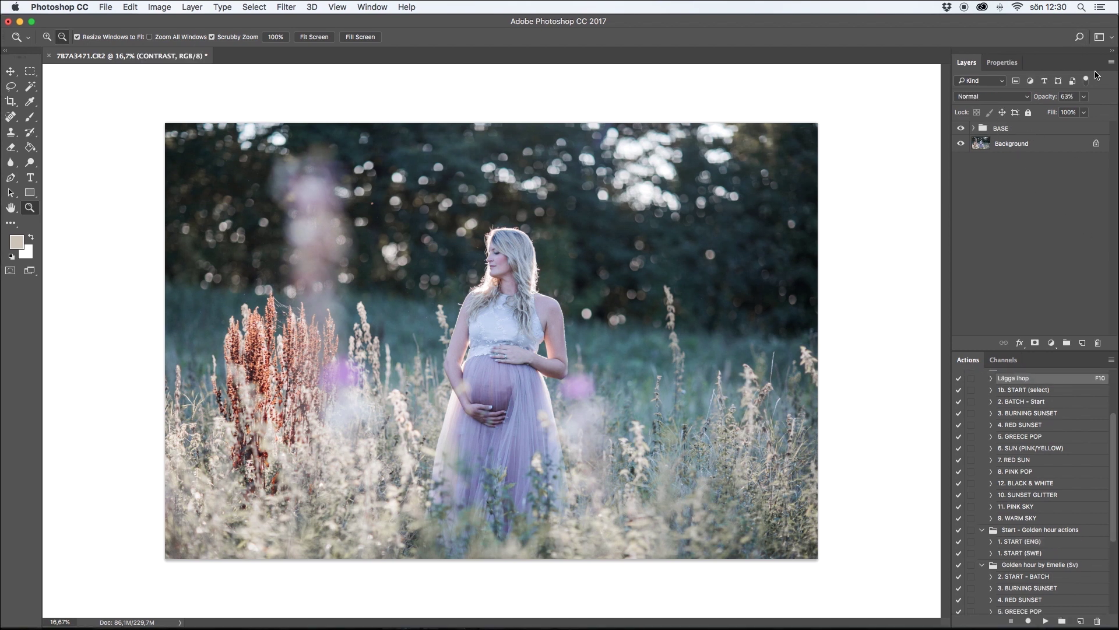
Step: Flatten the image from the Layers panel menu, discarding the hidden layers
click(1111, 63)
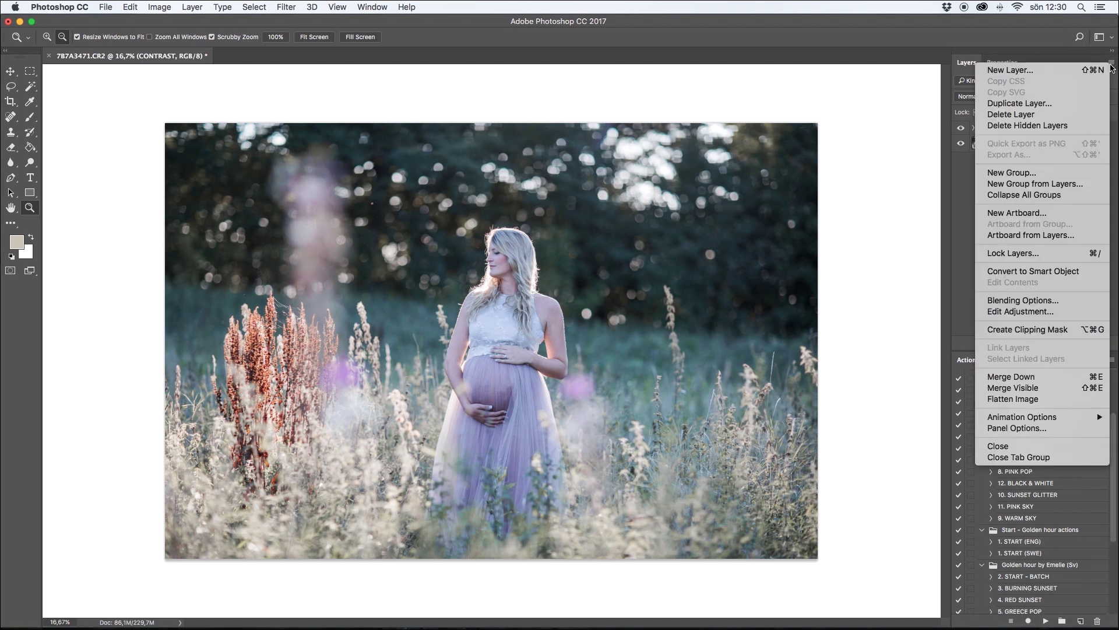
click(1058, 399)
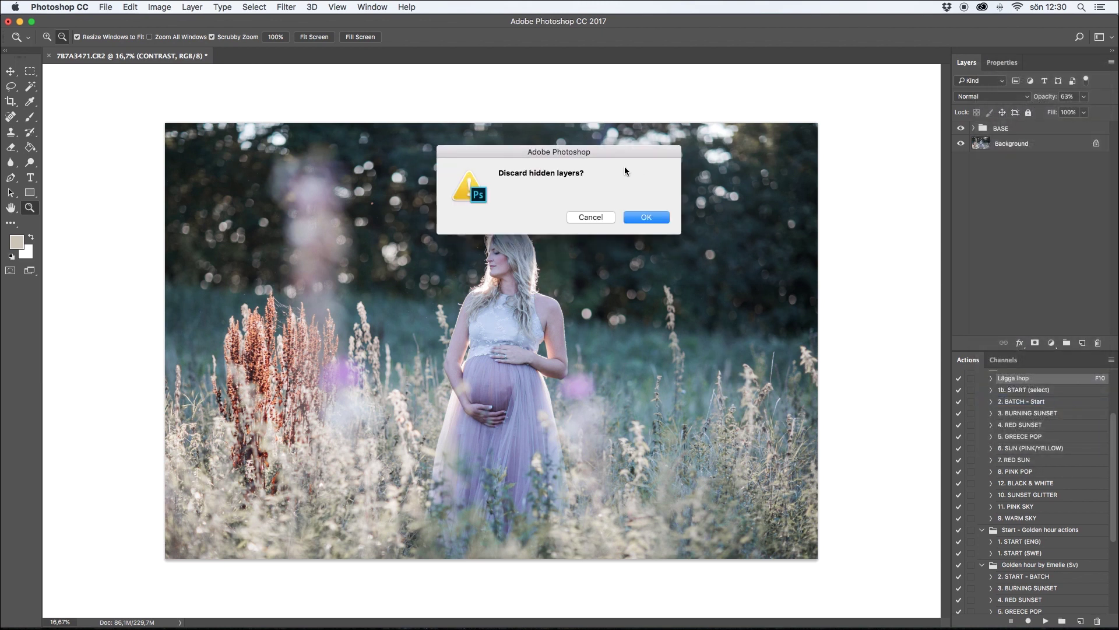
click(660, 222)
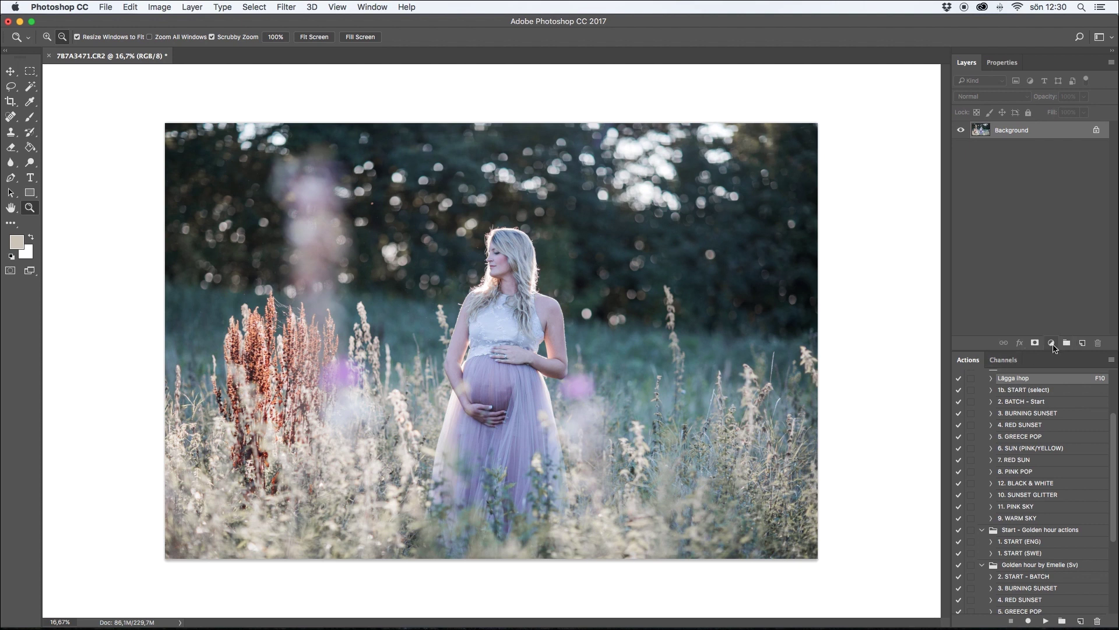
click(1052, 344)
Step: Add a Solid Color fill layer in saturated blue 351cb9 and blend it in Soft Light
click(1064, 358)
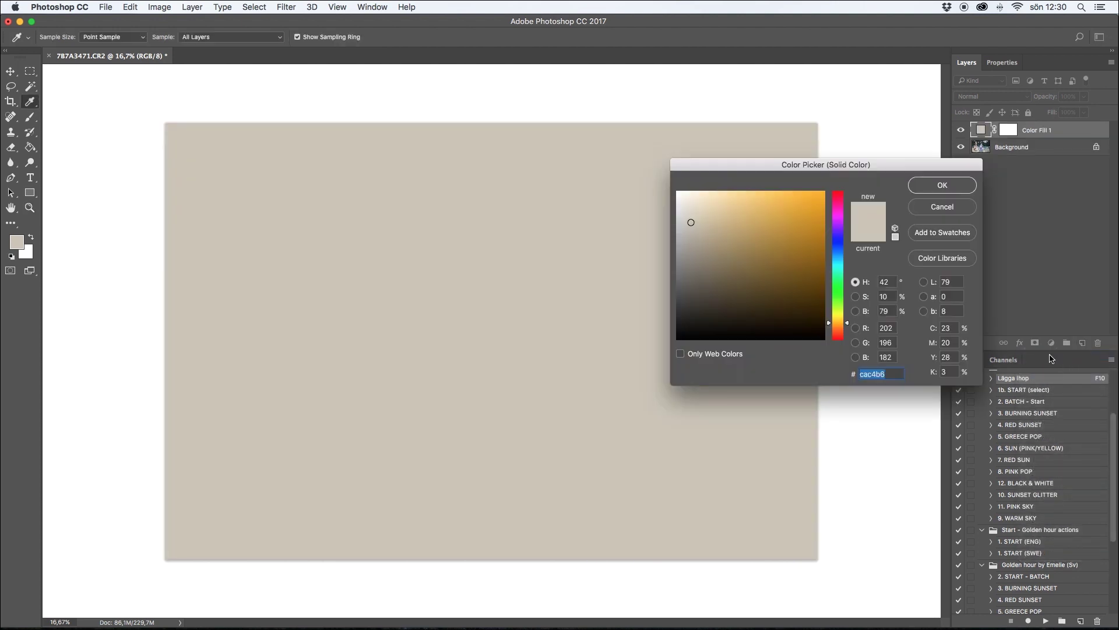
click(849, 242)
mouse_move(786, 241)
mouse_down()
mouse_move(849, 244)
mouse_move(800, 246)
mouse_move(803, 233)
mouse_up()
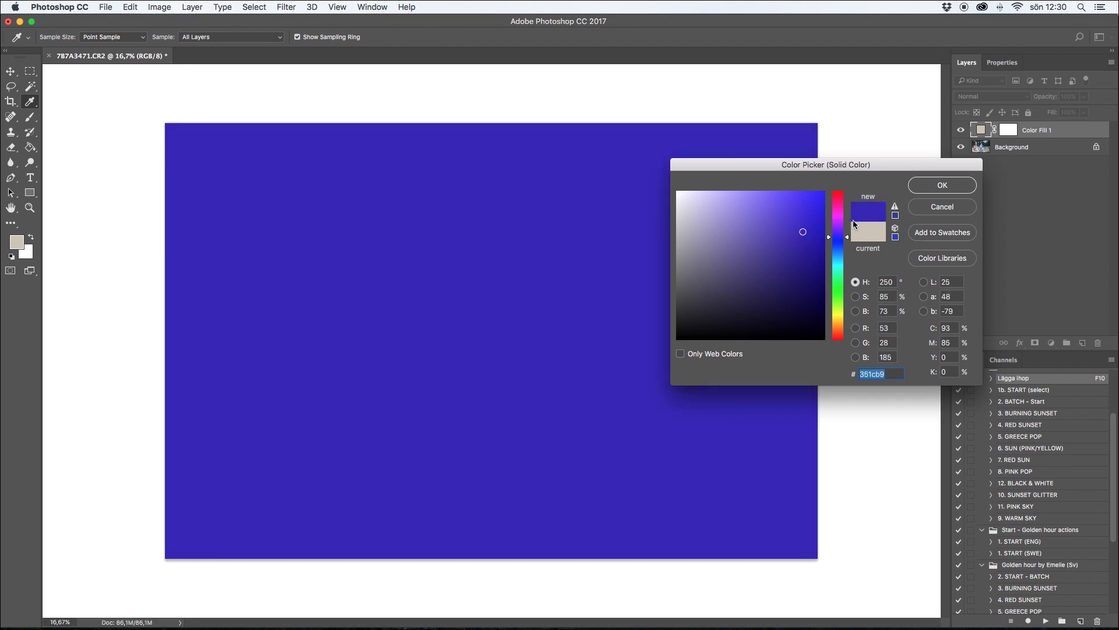
drag(799, 232, 794, 232)
click(942, 185)
key(z)
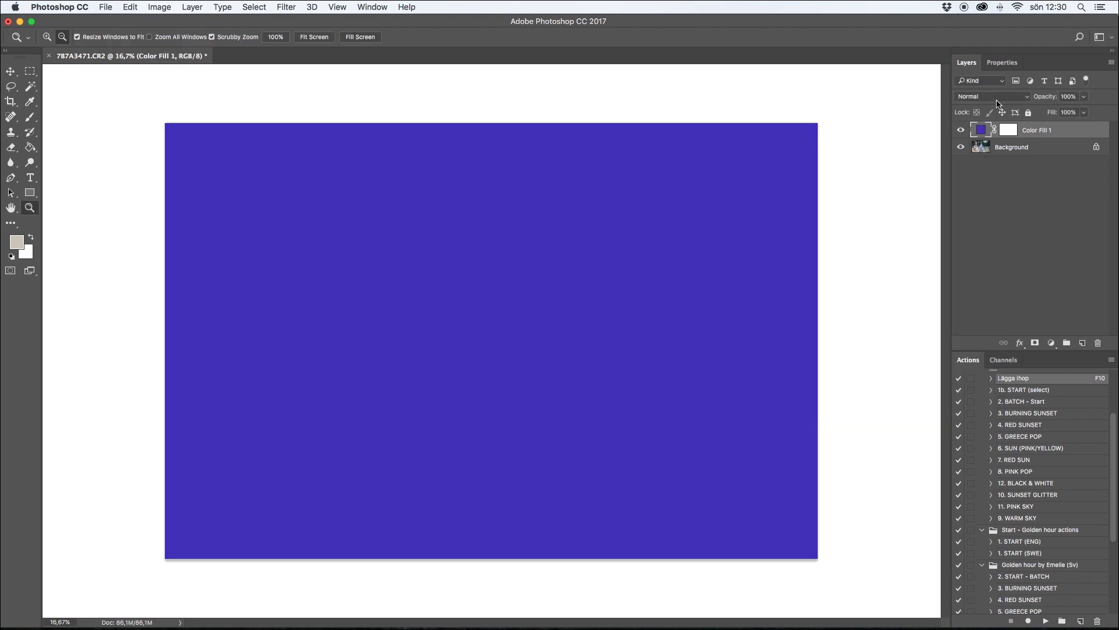
click(990, 98)
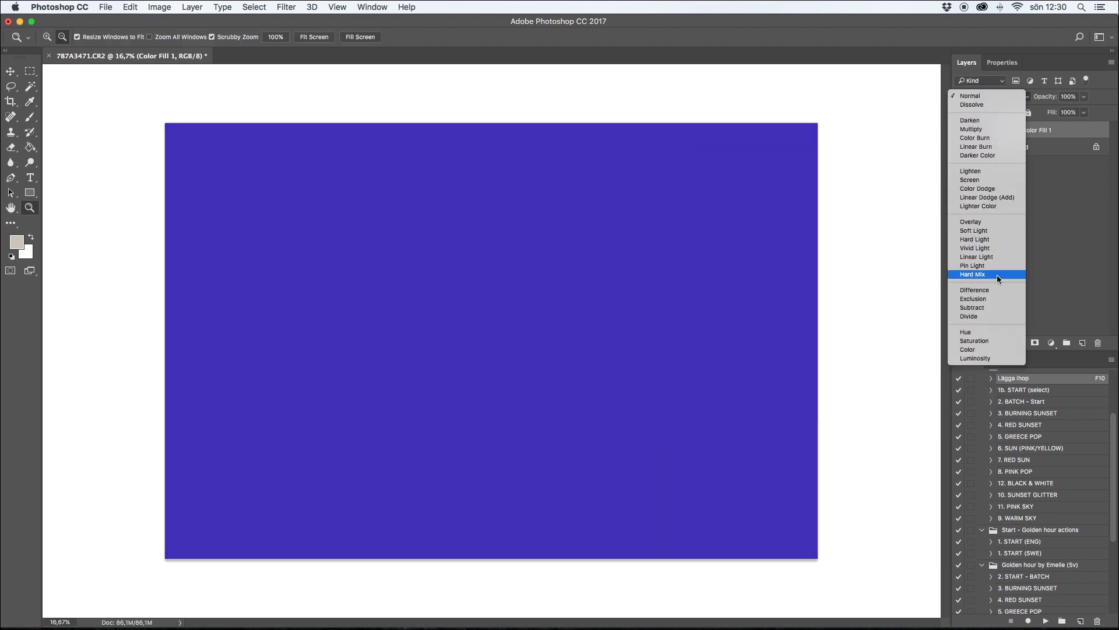
click(995, 229)
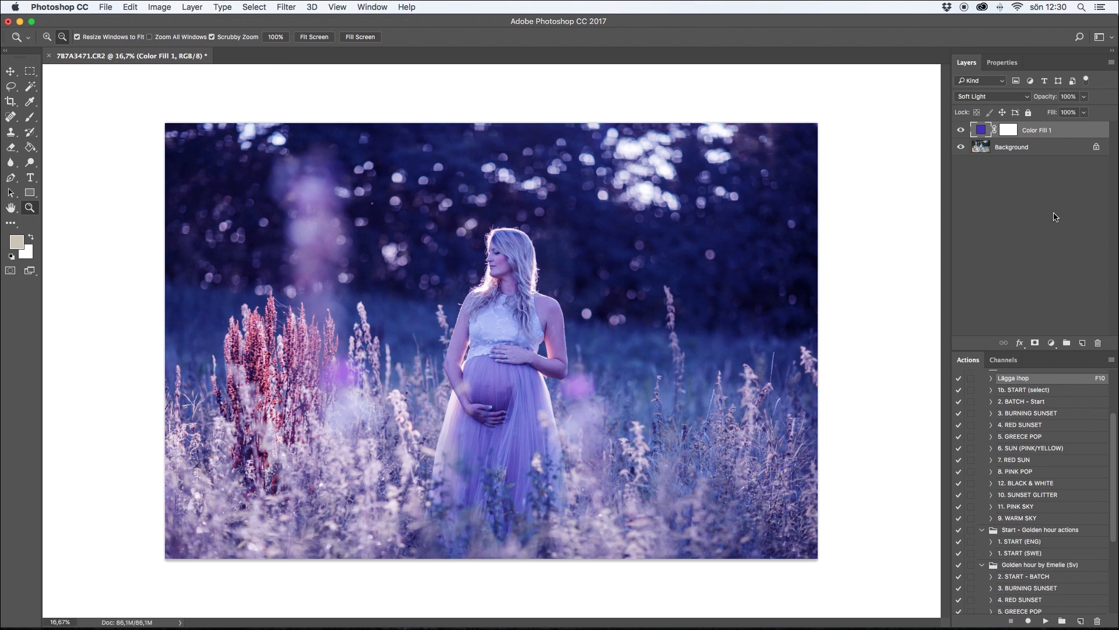
Step: Reduce the fill layer's opacity and change its colour to a darker blue, 2f1b91
click(1088, 98)
drag(1083, 113, 1054, 115)
double_click(980, 133)
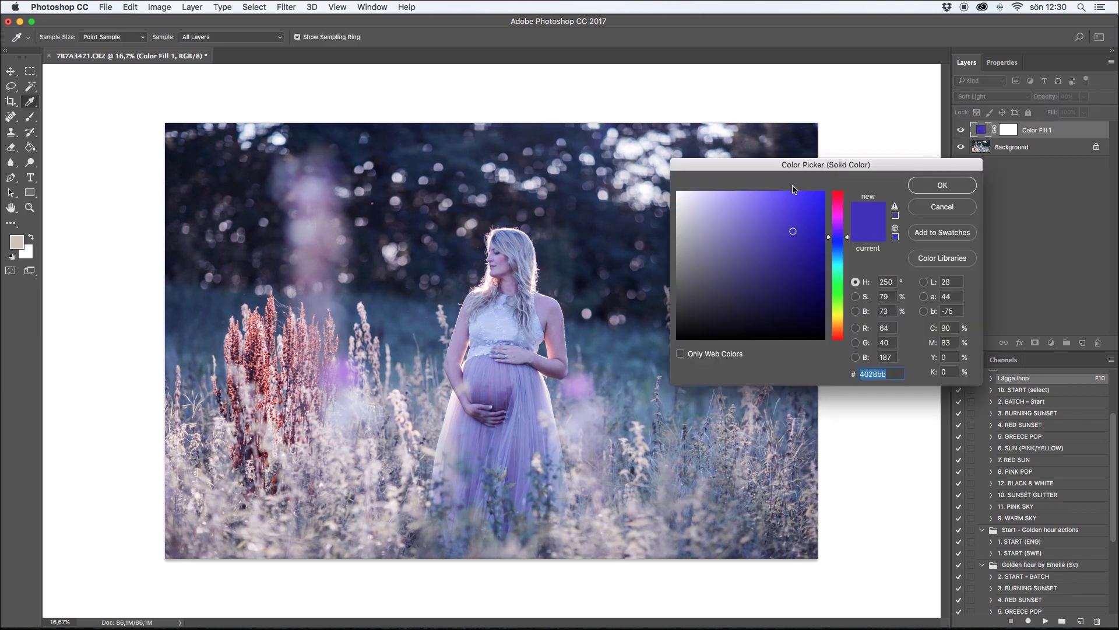
drag(797, 166, 868, 135)
mouse_move(858, 196)
mouse_down()
mouse_move(866, 250)
mouse_move(866, 221)
mouse_up()
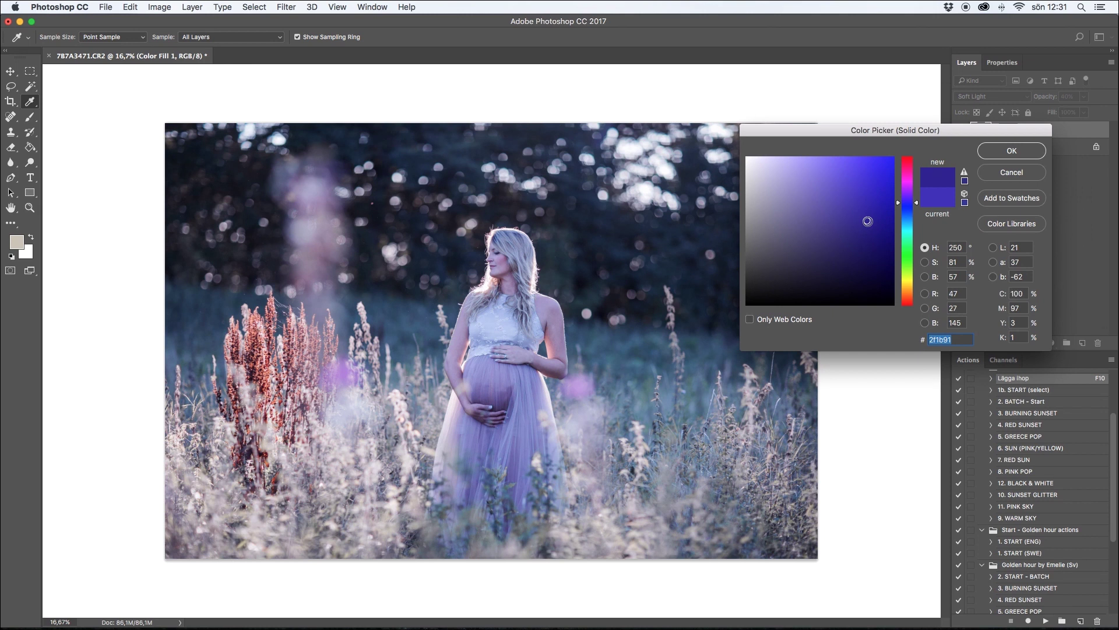
click(1012, 151)
Step: Drop Color Fill 1 to 26% opacity, comparing the photo with and without it
click(961, 130)
click(961, 130)
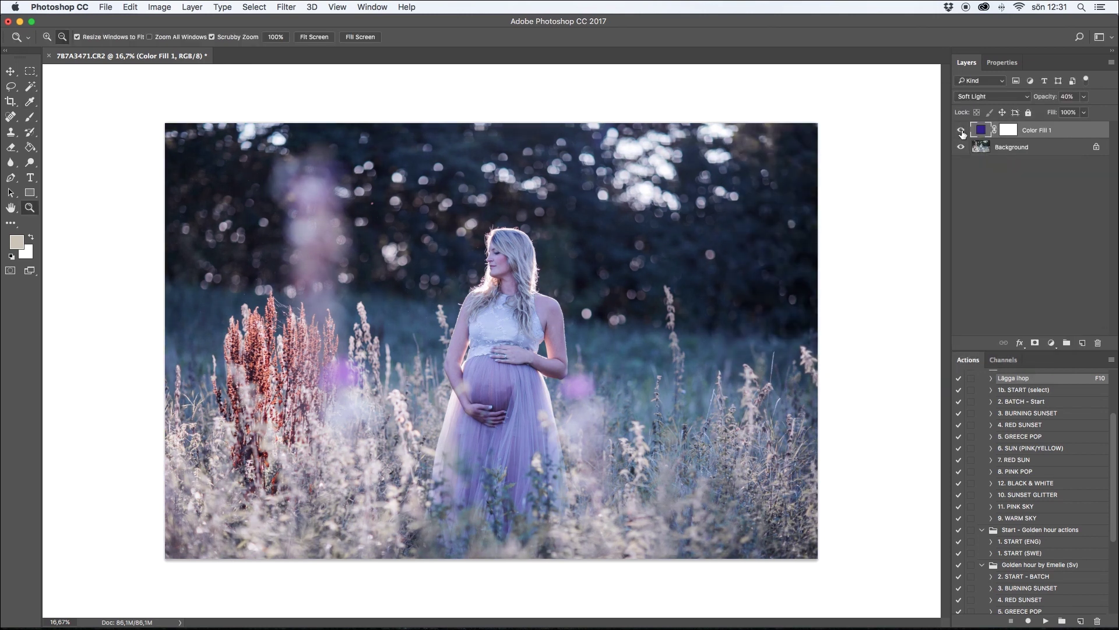
drag(1084, 96, 1072, 115)
click(960, 130)
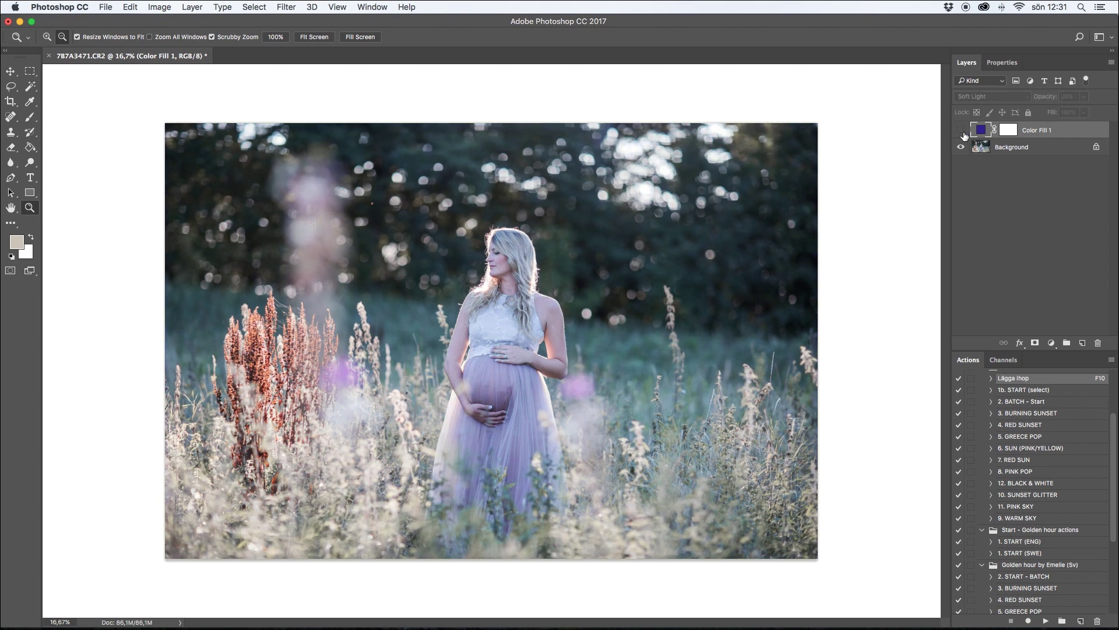
click(961, 130)
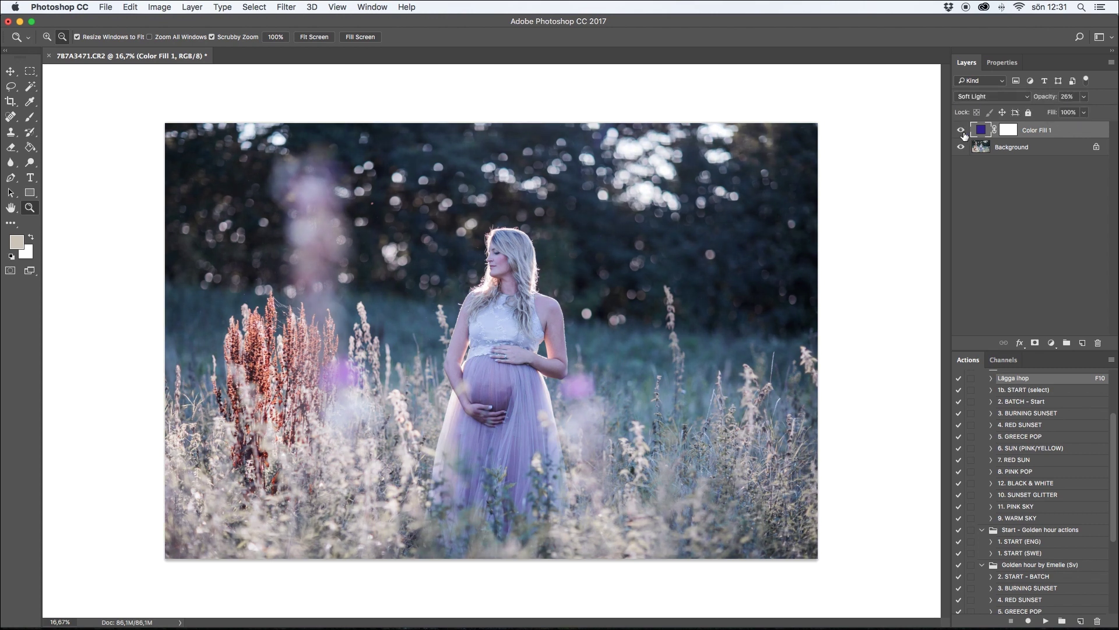
click(1009, 134)
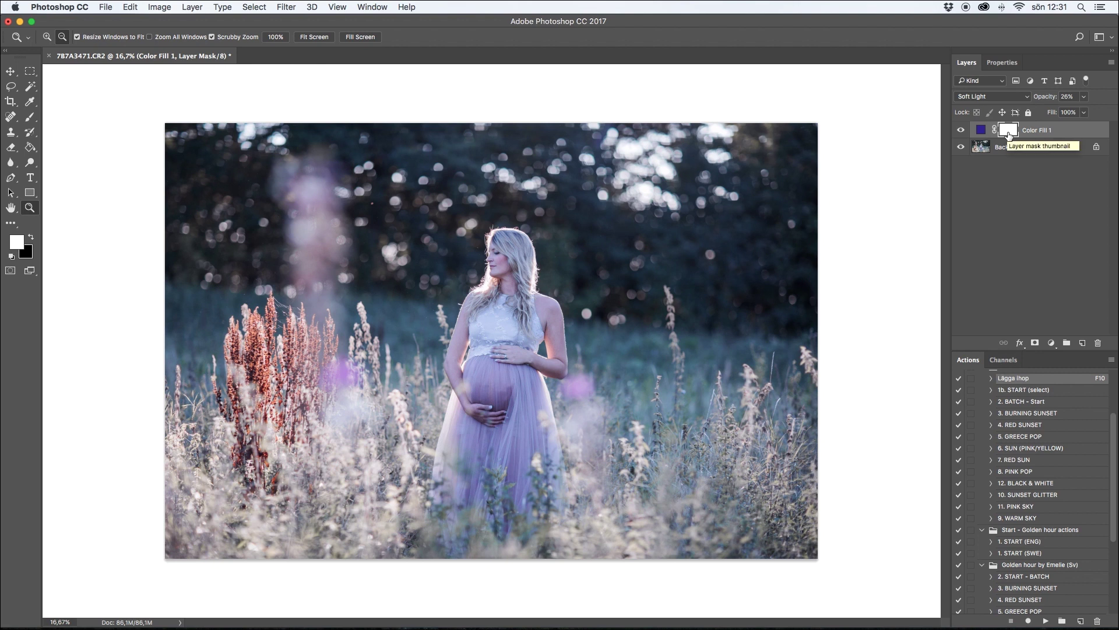
Step: Invert the fill layer's mask and set up a 476 px Brush at 100% opacity
key(super+i)
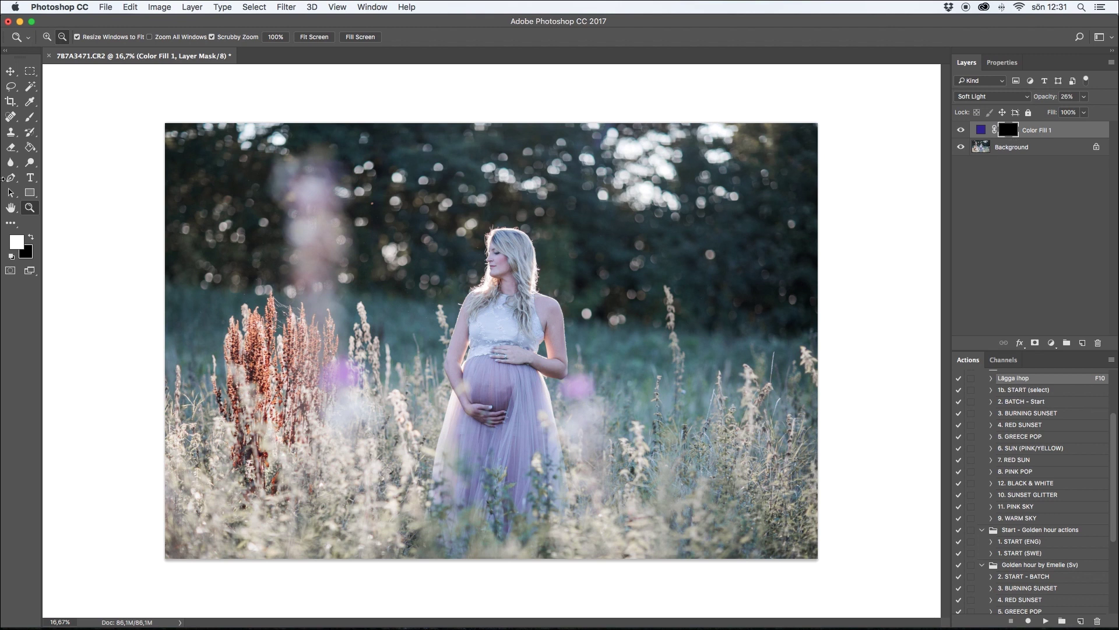
click(31, 118)
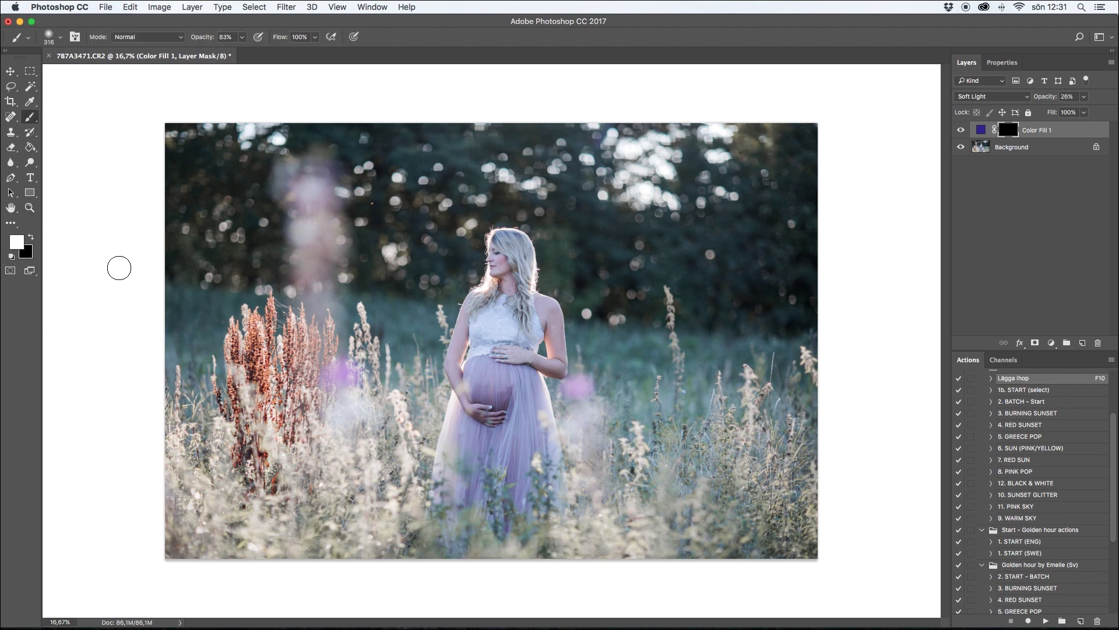
click(60, 37)
drag(127, 79, 131, 79)
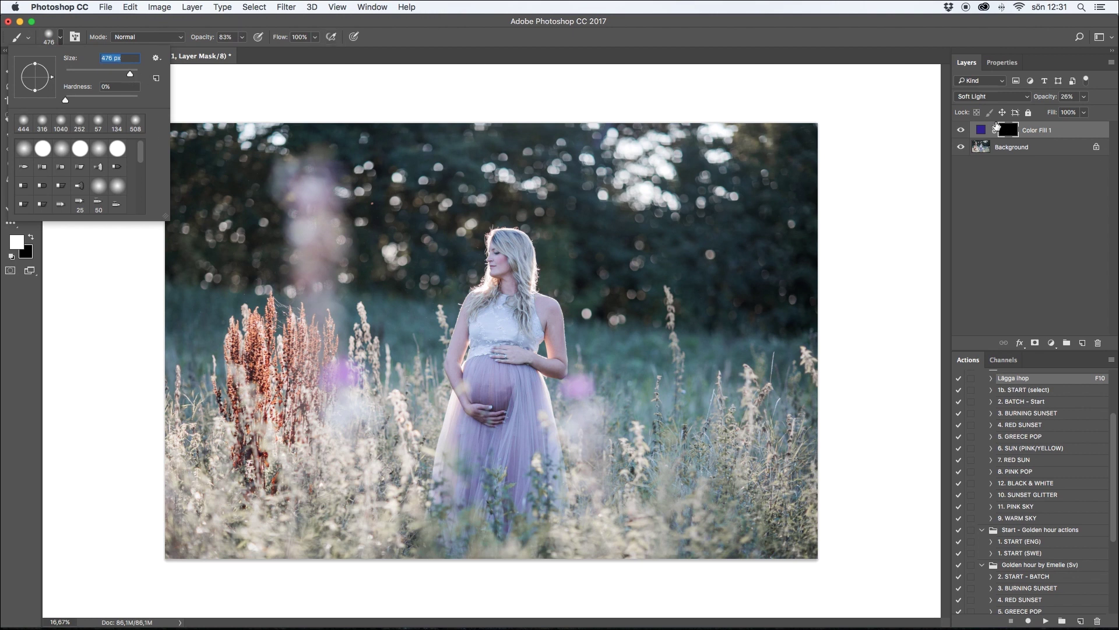
key(Return)
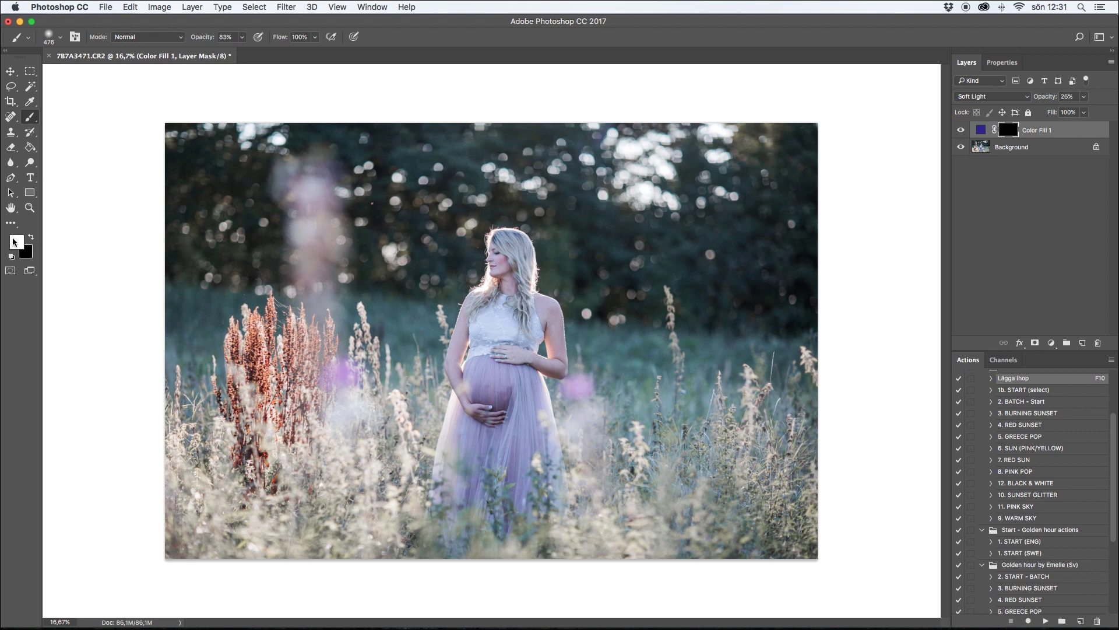
click(241, 37)
drag(242, 53, 270, 56)
Step: Paint the blue tint back over the lower-left grass with a 1040 px brush, then resize to 380 px
click(60, 37)
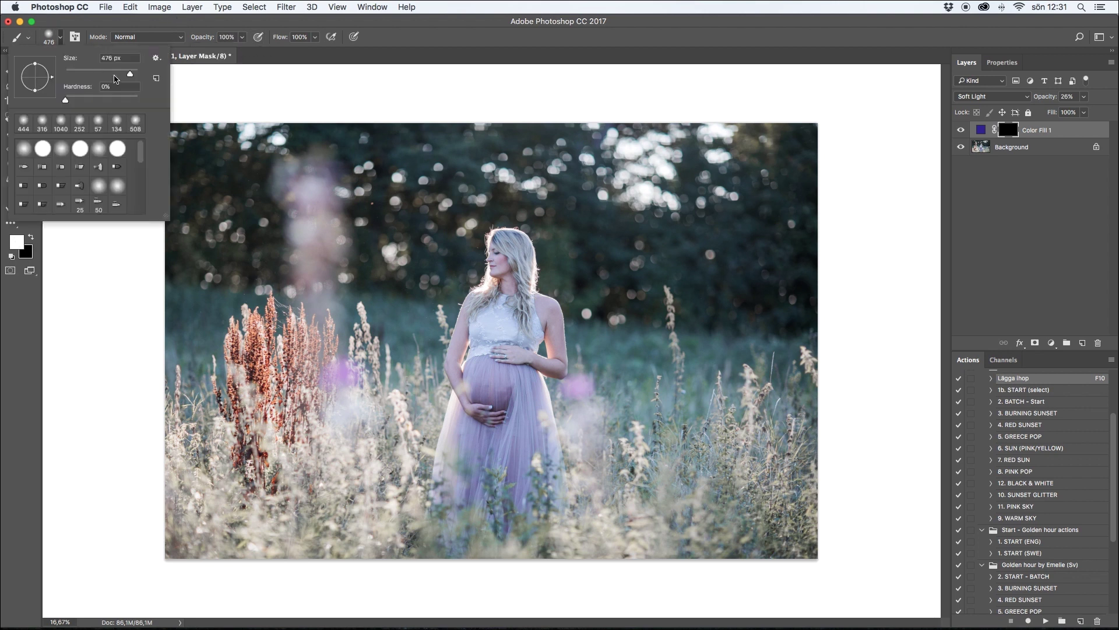
drag(131, 75, 136, 75)
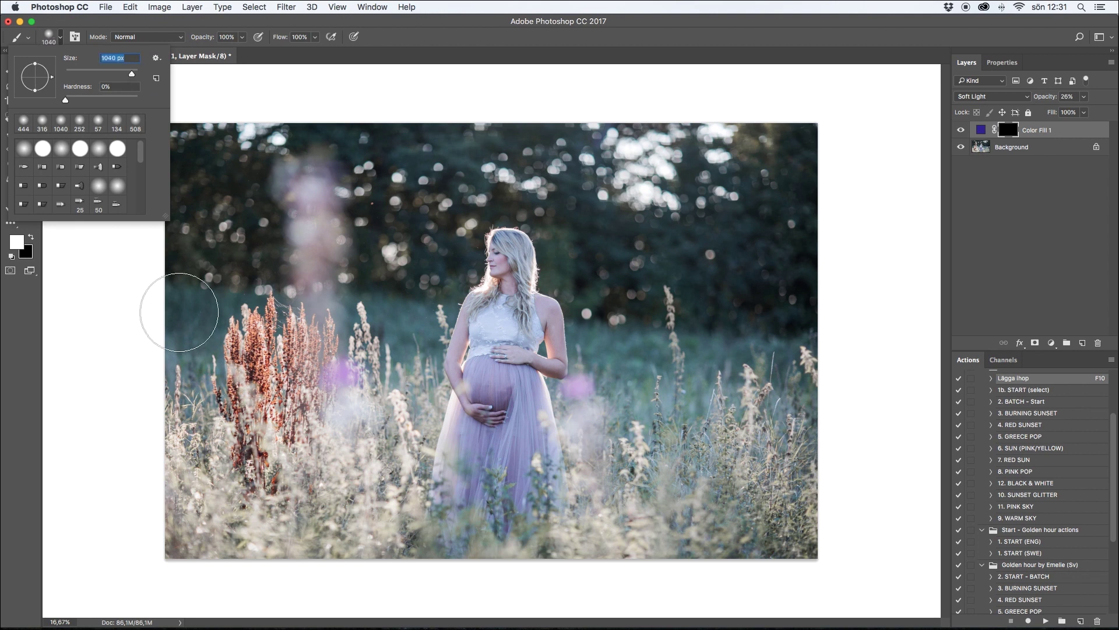
click(198, 315)
mouse_move(361, 339)
mouse_down()
mouse_move(424, 339)
mouse_move(412, 342)
mouse_move(401, 446)
mouse_move(307, 550)
mouse_move(273, 508)
mouse_move(134, 505)
mouse_move(171, 504)
mouse_move(198, 530)
mouse_move(286, 563)
mouse_move(609, 564)
mouse_move(619, 522)
mouse_move(598, 466)
mouse_move(606, 368)
mouse_move(788, 374)
mouse_move(713, 488)
mouse_move(759, 567)
mouse_move(805, 354)
mouse_up()
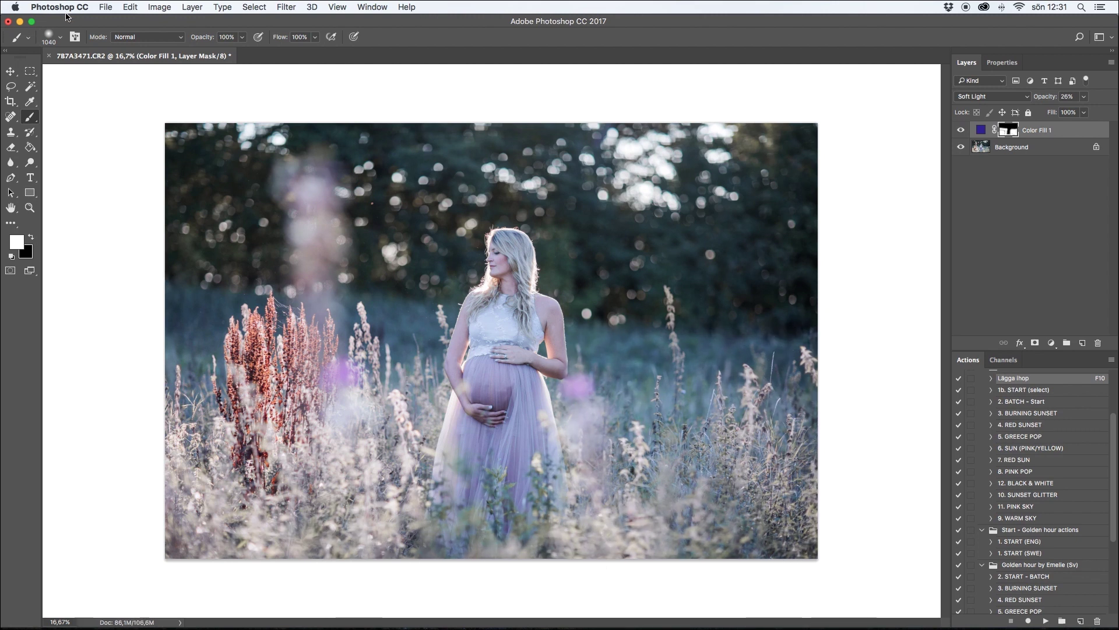
click(60, 37)
drag(132, 73, 95, 74)
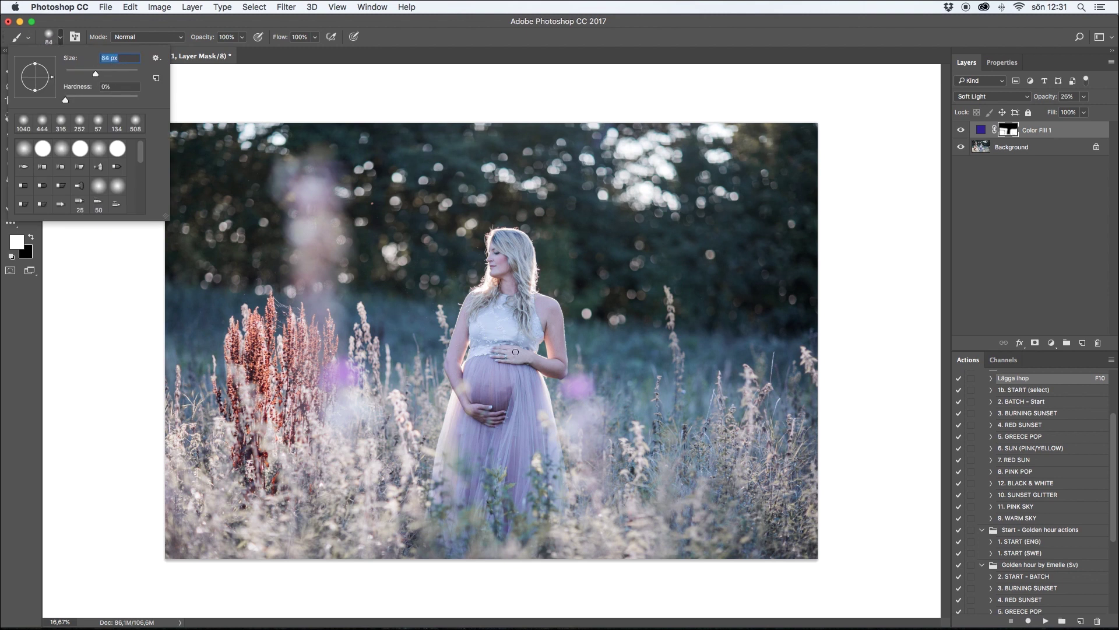
key(Return)
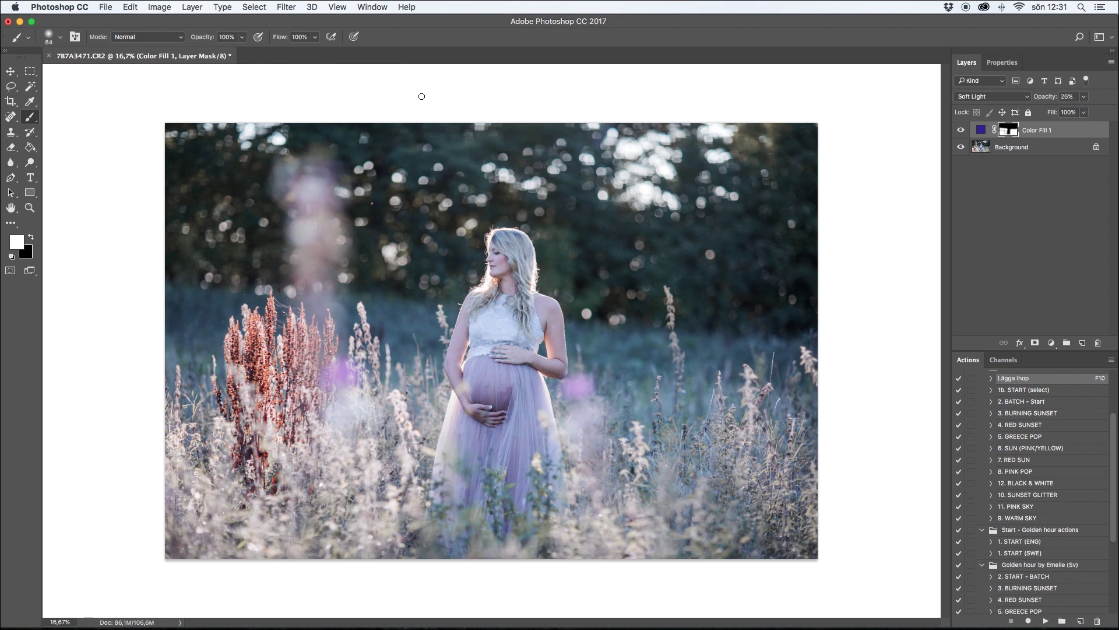
click(54, 39)
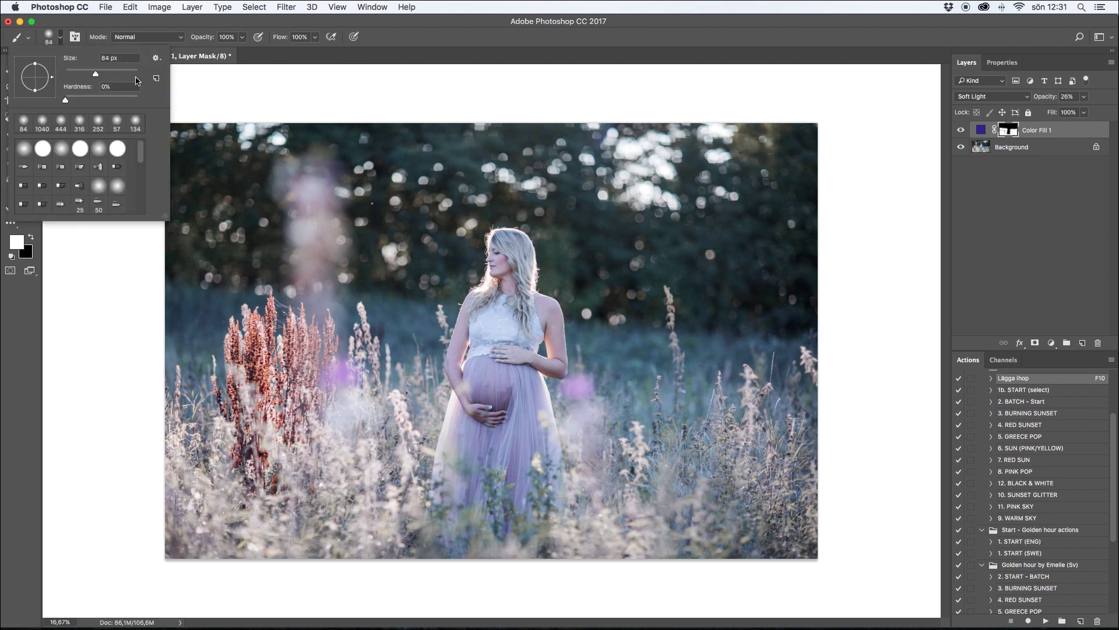
key(Return)
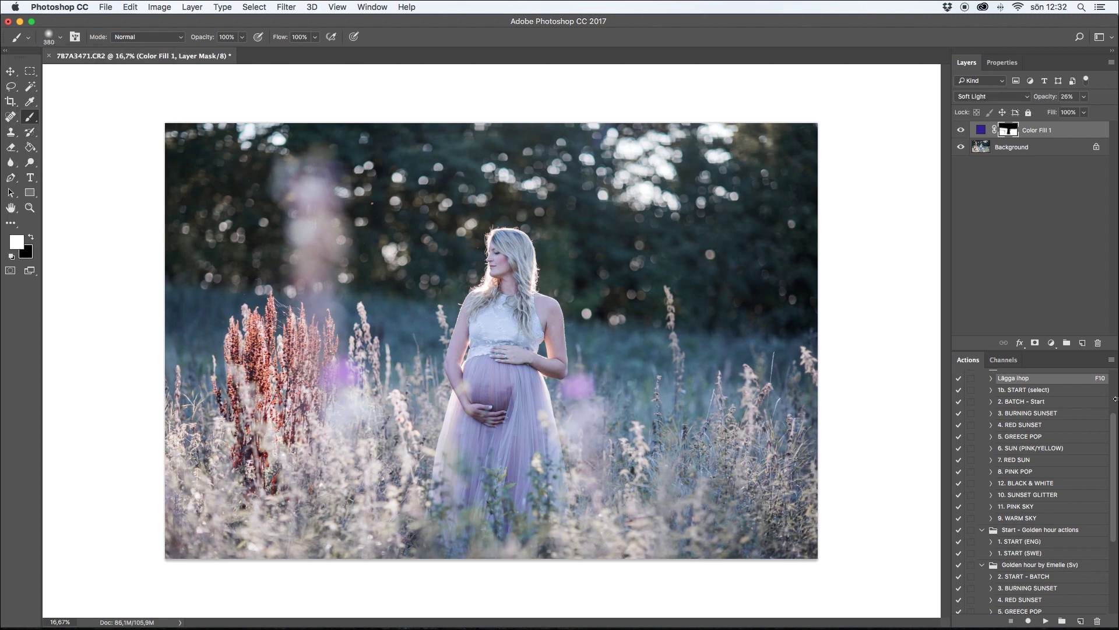
Step: Add a Color Balance layer and shift its midtones toward cyan and slightly toward blue
click(1052, 344)
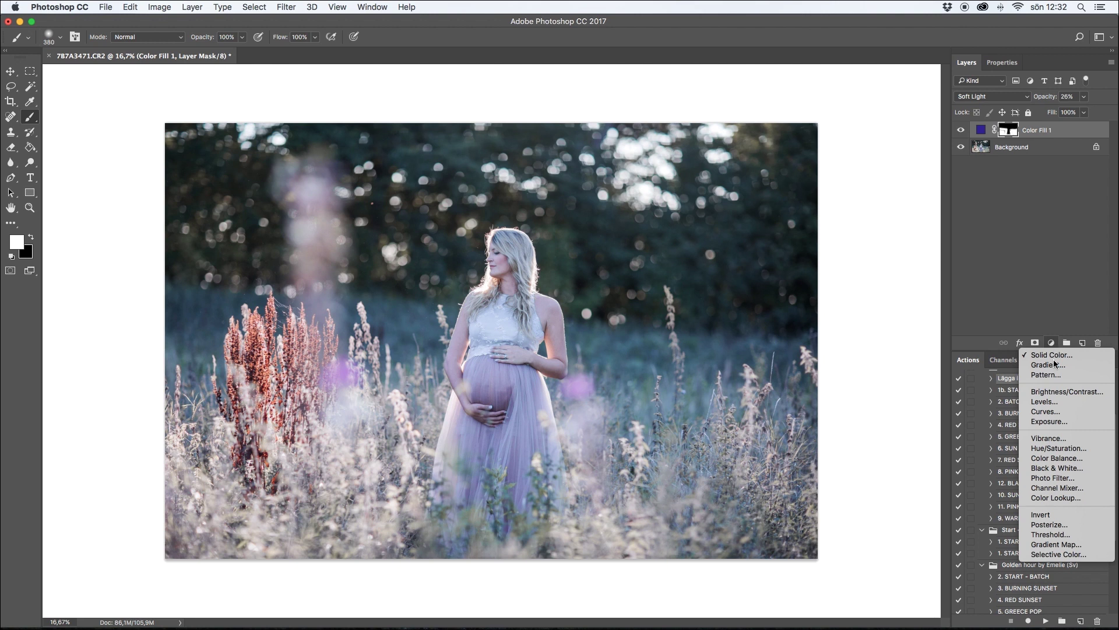
click(1068, 460)
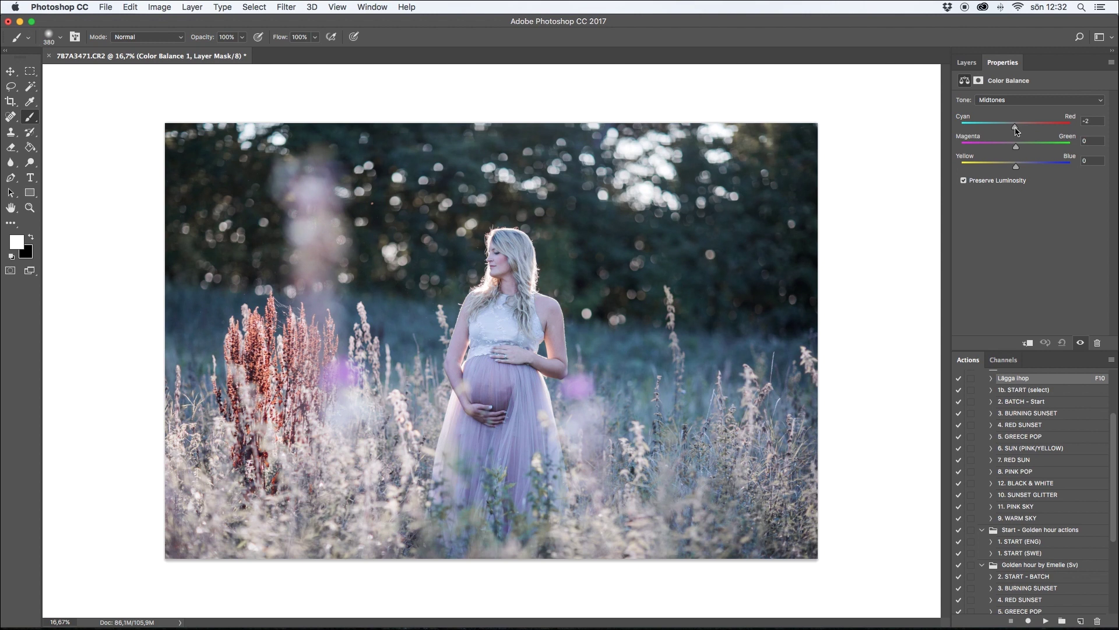
drag(1014, 132, 1008, 130)
drag(1016, 167, 1018, 170)
Step: Set Color Balance shadows to -10/-11/+9 and highlights to -6/+1/-1
click(1023, 102)
click(1024, 92)
drag(1015, 131, 1024, 171)
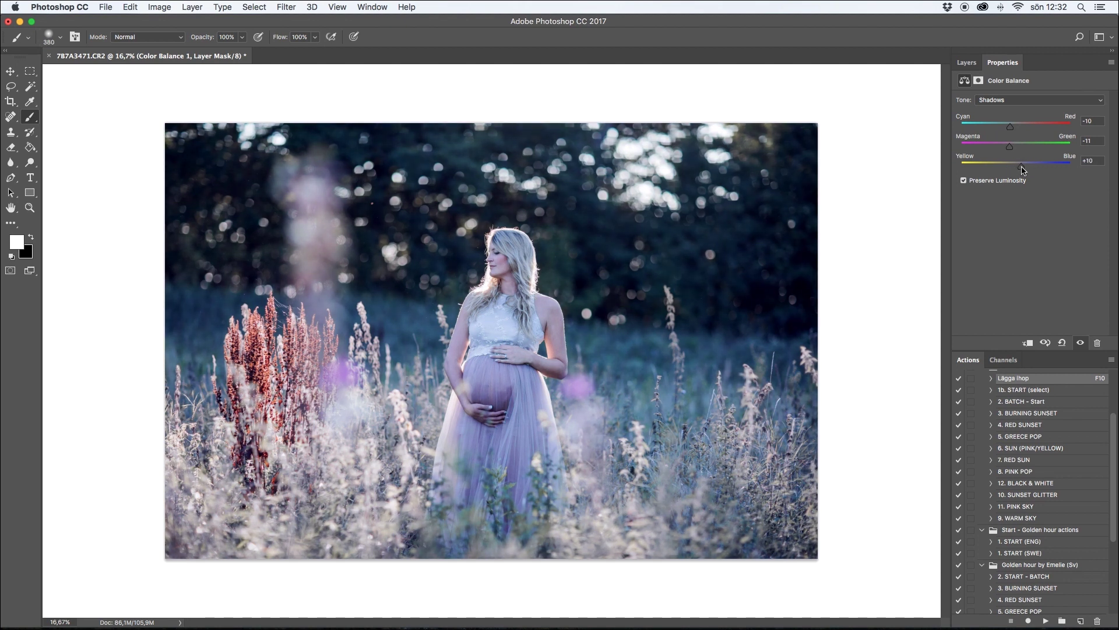
click(1017, 100)
click(1017, 116)
drag(1016, 166, 1014, 128)
click(967, 62)
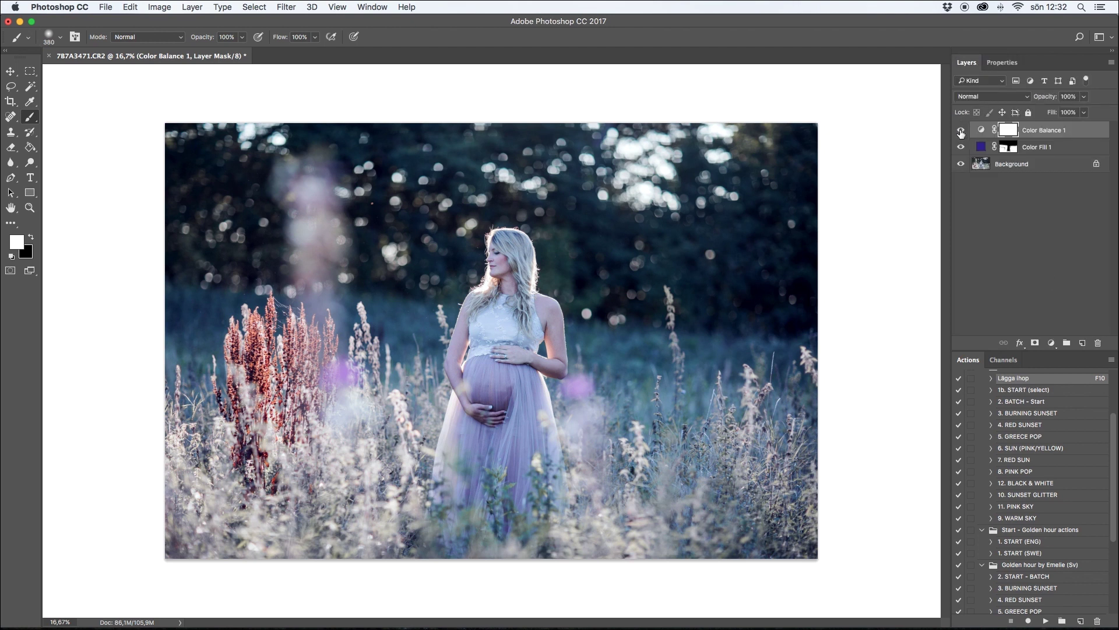
Step: Compare the photo with and without Color Balance 1 and settle its opacity at 49%
click(961, 130)
click(961, 130)
click(960, 131)
click(961, 131)
click(1084, 97)
mouse_move(1084, 110)
mouse_down()
mouse_move(1059, 111)
mouse_move(1069, 110)
mouse_up()
click(961, 133)
click(961, 130)
click(1083, 96)
click(986, 132)
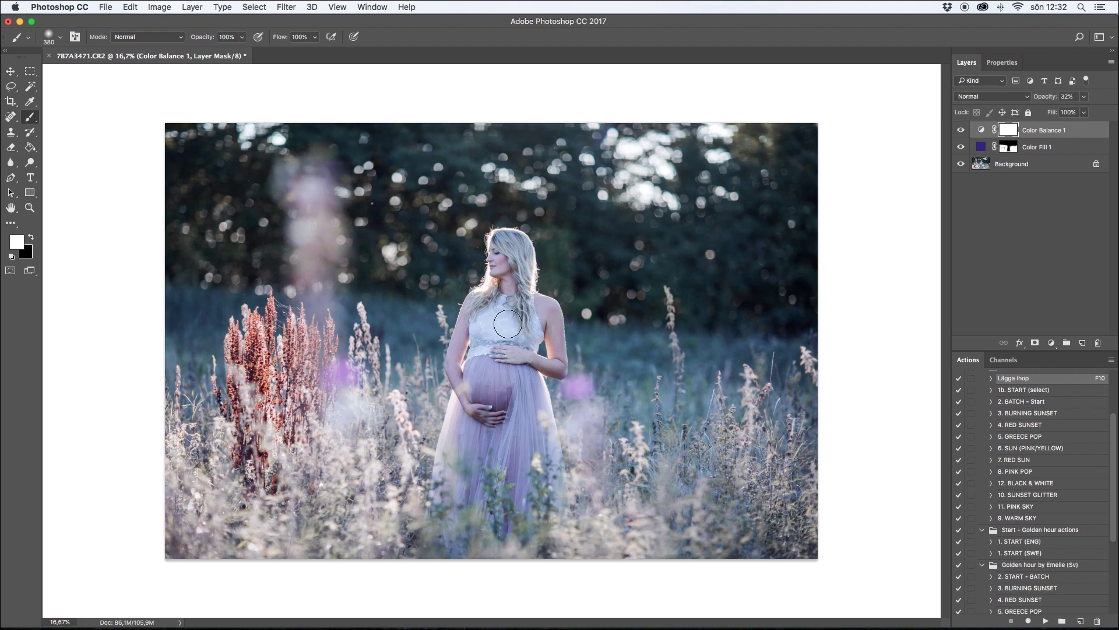
click(1084, 97)
drag(1072, 111, 1082, 113)
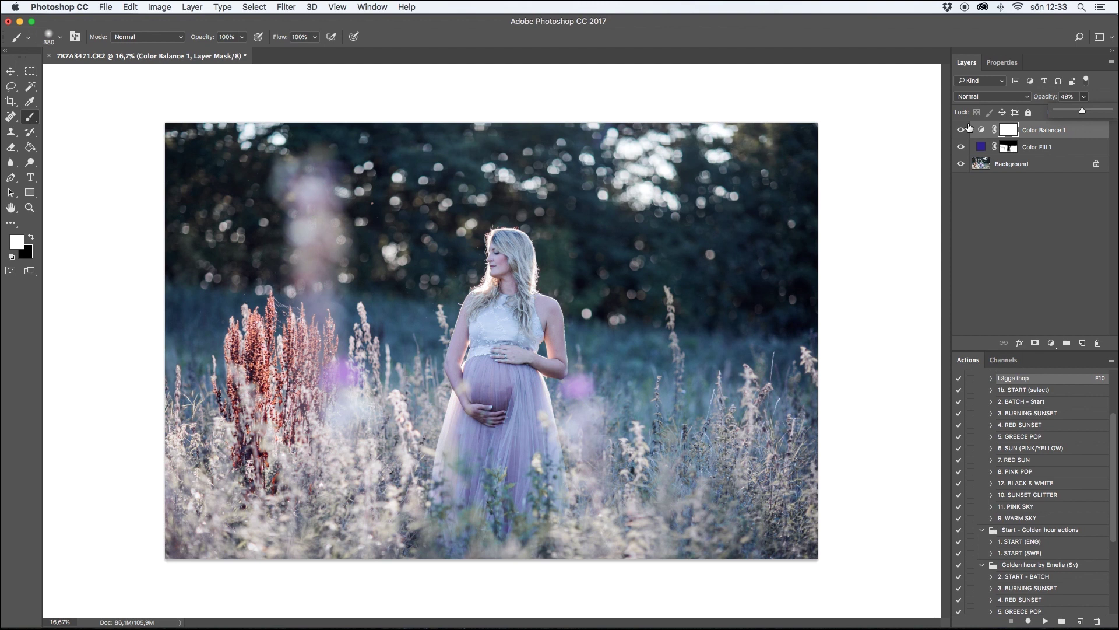
Step: Paint black on Color Balance 1's mask over the woman's hair and arm
click(1007, 130)
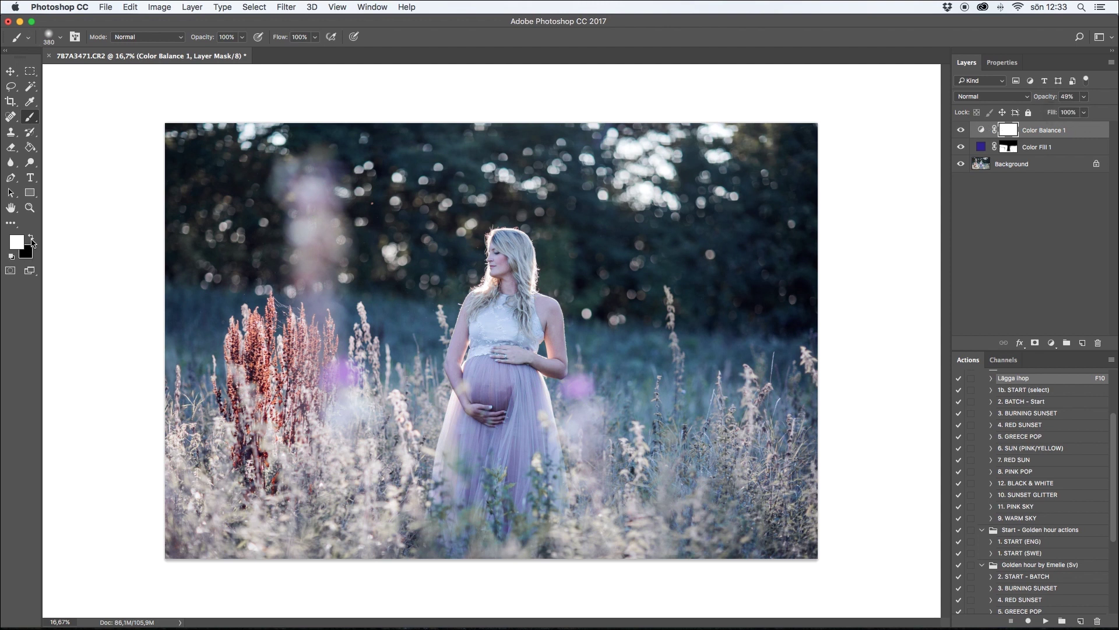
click(31, 239)
mouse_move(515, 270)
mouse_down()
mouse_move(506, 244)
mouse_move(552, 348)
mouse_move(551, 363)
mouse_move(509, 375)
mouse_move(538, 427)
mouse_move(504, 466)
mouse_move(480, 452)
mouse_move(450, 482)
mouse_move(439, 424)
mouse_move(479, 340)
mouse_move(475, 383)
mouse_move(461, 378)
mouse_move(466, 337)
mouse_move(475, 320)
mouse_move(488, 327)
mouse_move(510, 281)
mouse_move(551, 360)
mouse_move(518, 354)
mouse_move(519, 310)
mouse_move(511, 343)
mouse_move(505, 308)
mouse_move(494, 306)
mouse_move(513, 249)
mouse_move(490, 384)
mouse_move(405, 331)
mouse_up()
Step: Add a Hue/Saturation adjustment layer and adjust the Cyans saturation by dragging on the cyan background
click(1053, 344)
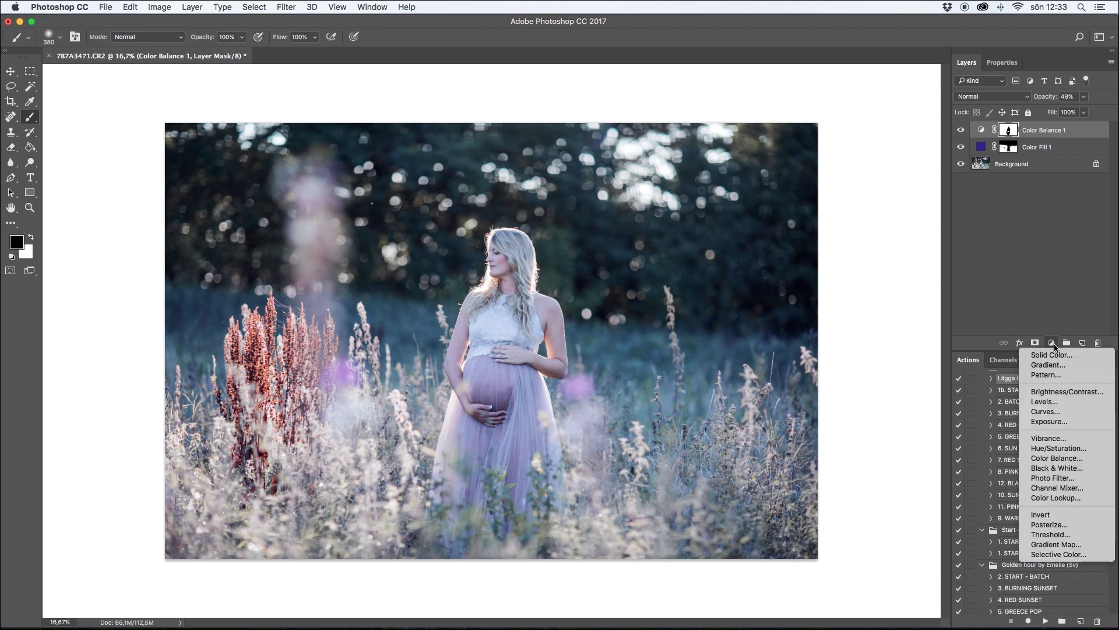
click(1075, 450)
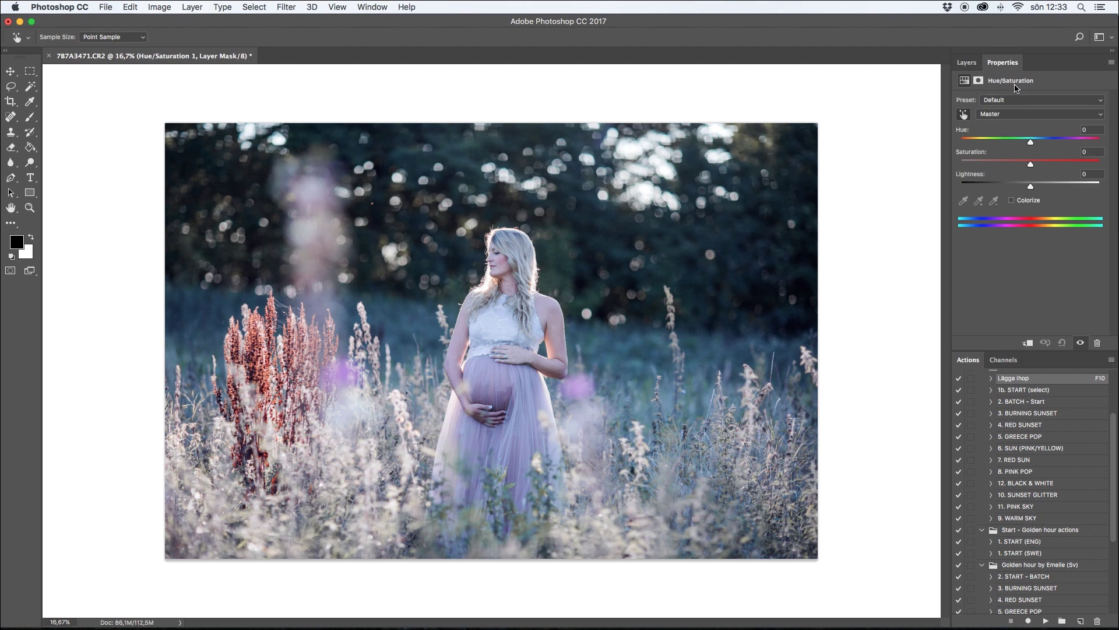
click(615, 342)
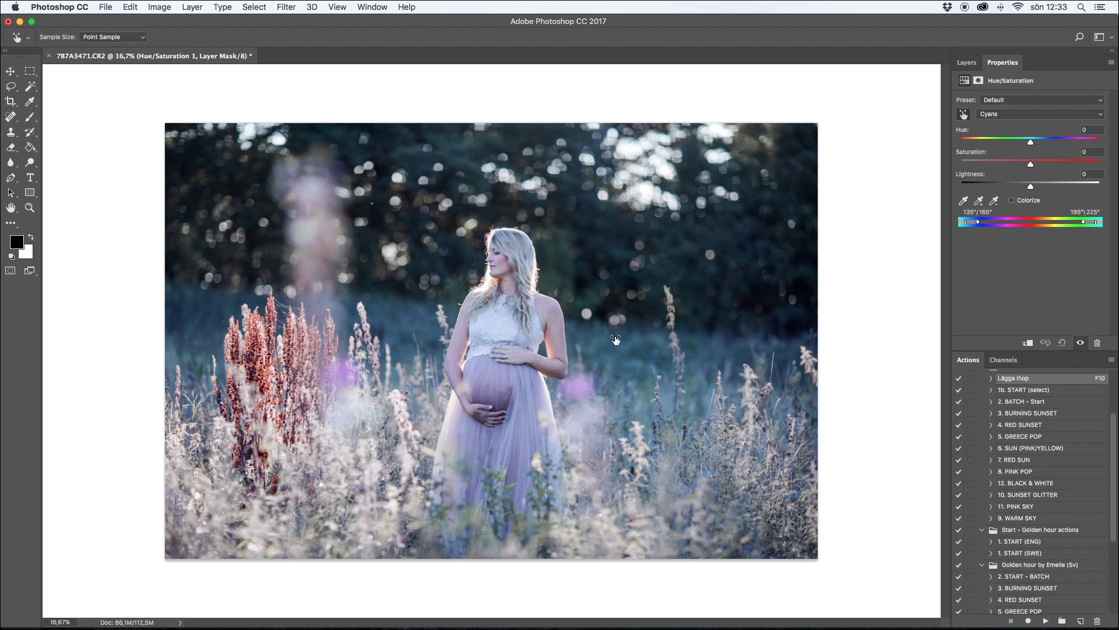
drag(619, 340, 578, 344)
Step: Lower Hue/Saturation 1 opacity to about 74% and toggle its visibility to compare
click(967, 62)
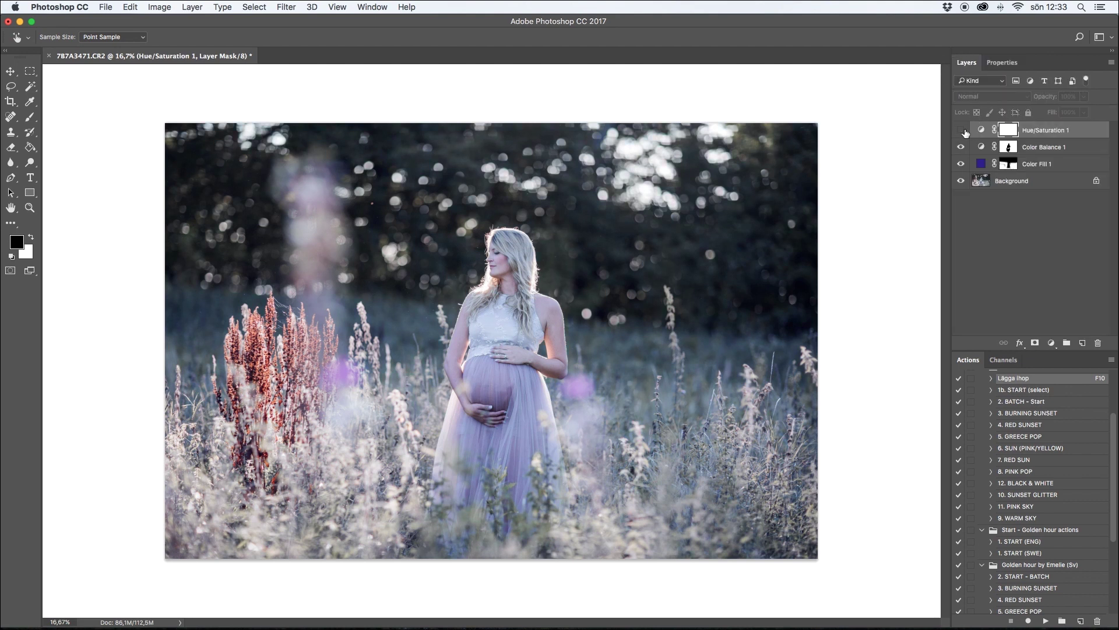
click(1084, 96)
drag(1085, 110, 1072, 114)
click(962, 131)
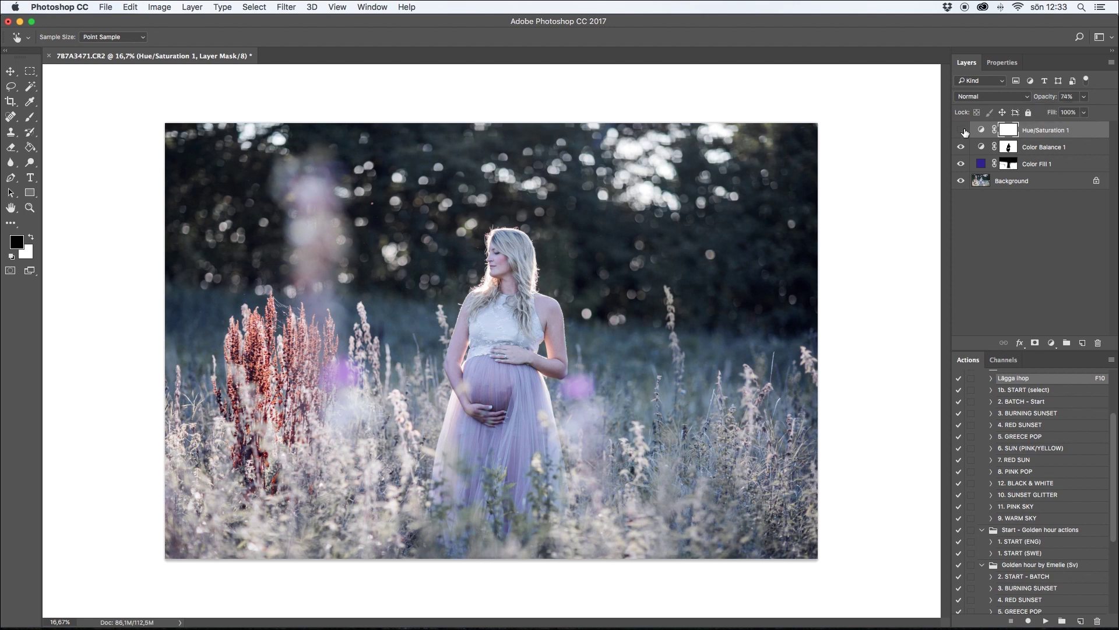
click(963, 131)
click(1042, 275)
key(b)
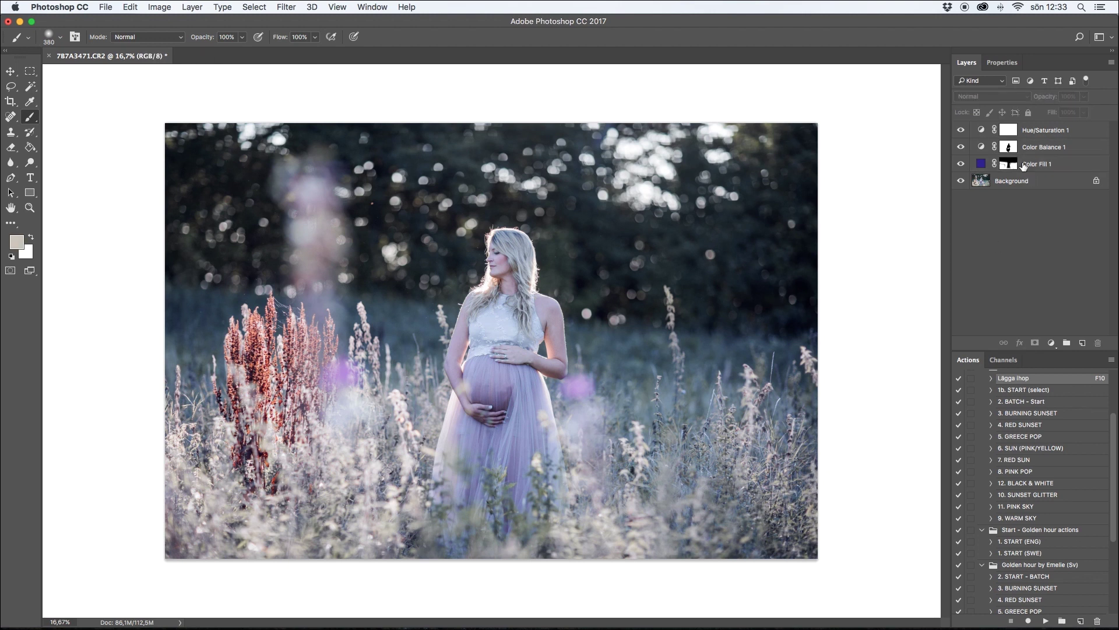
Step: Lower the Color Fill 1 layer's opacity to 24%
click(1024, 166)
click(1084, 97)
drag(1082, 113, 1078, 113)
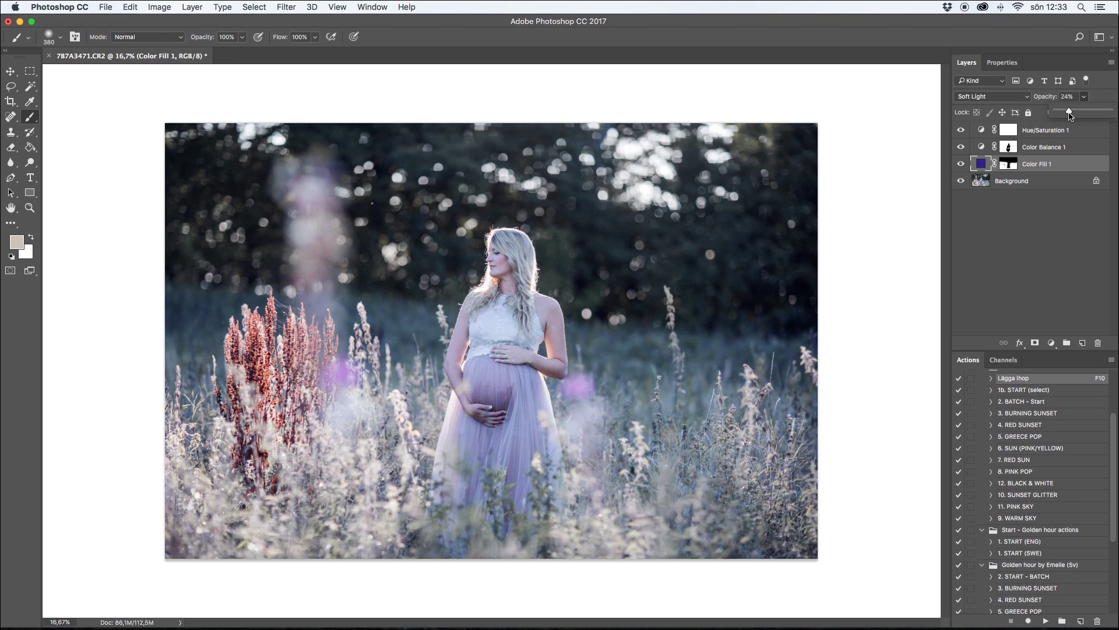
Step: Add a Curves adjustment layer with two control points on the RGB curve, one at 90/90
click(1035, 230)
click(1051, 343)
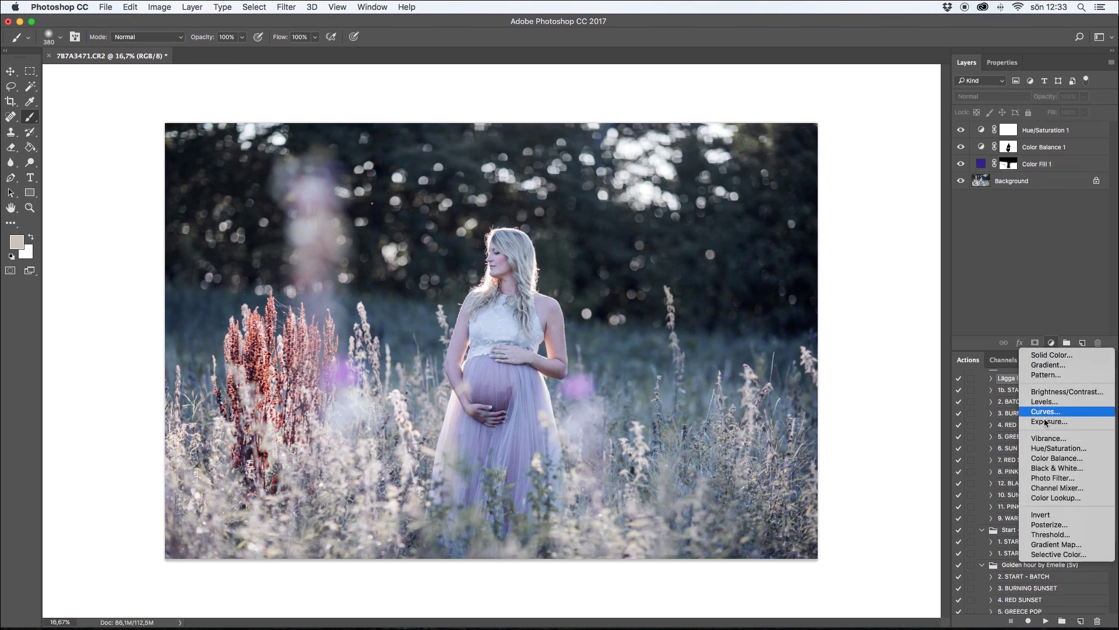
click(1044, 411)
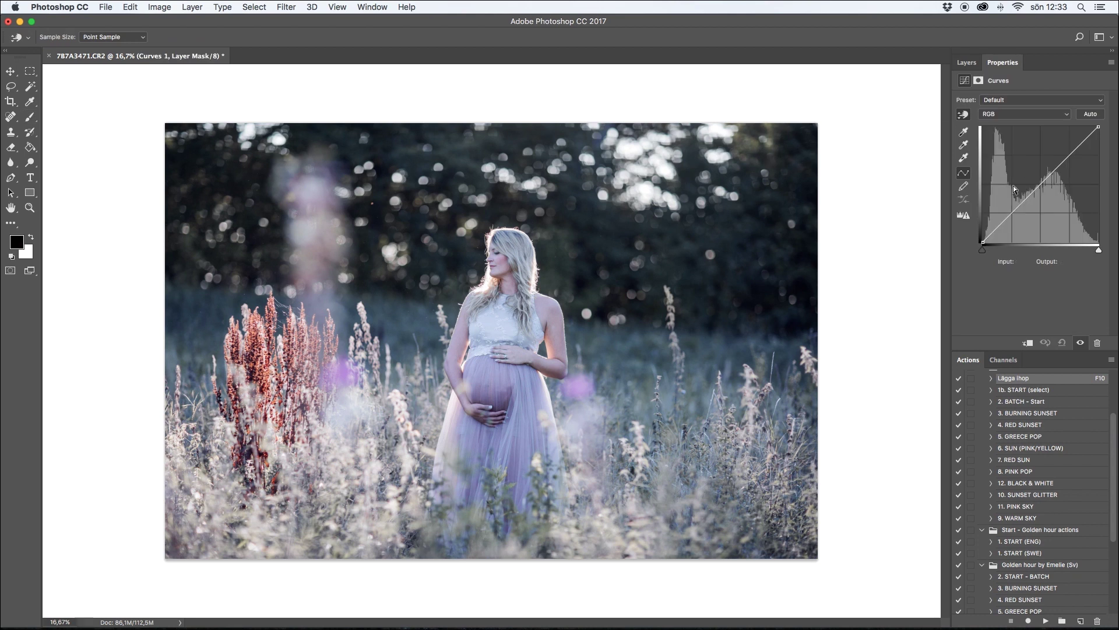
click(1048, 176)
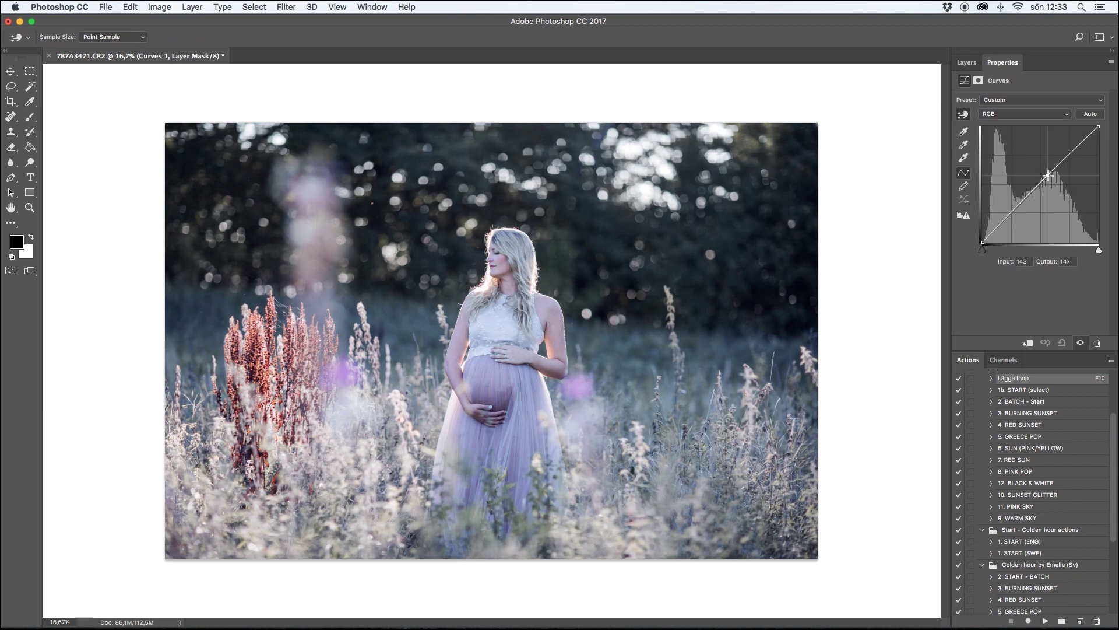
click(1024, 200)
Step: Toggle the Curves 1 and Color Balance 1 layers off and on to compare the grade
click(966, 62)
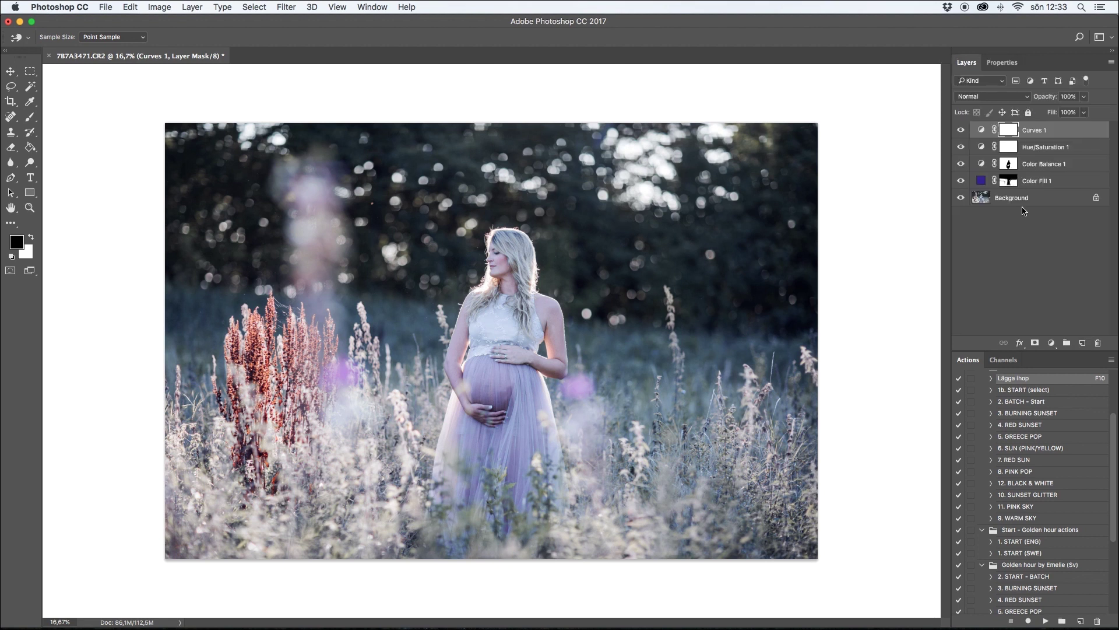
click(961, 130)
click(961, 130)
click(961, 130)
click(961, 131)
click(960, 166)
Step: Dodge the dress and belly on the Background layer at 25% exposure with a 316 px brush
click(1006, 198)
click(30, 163)
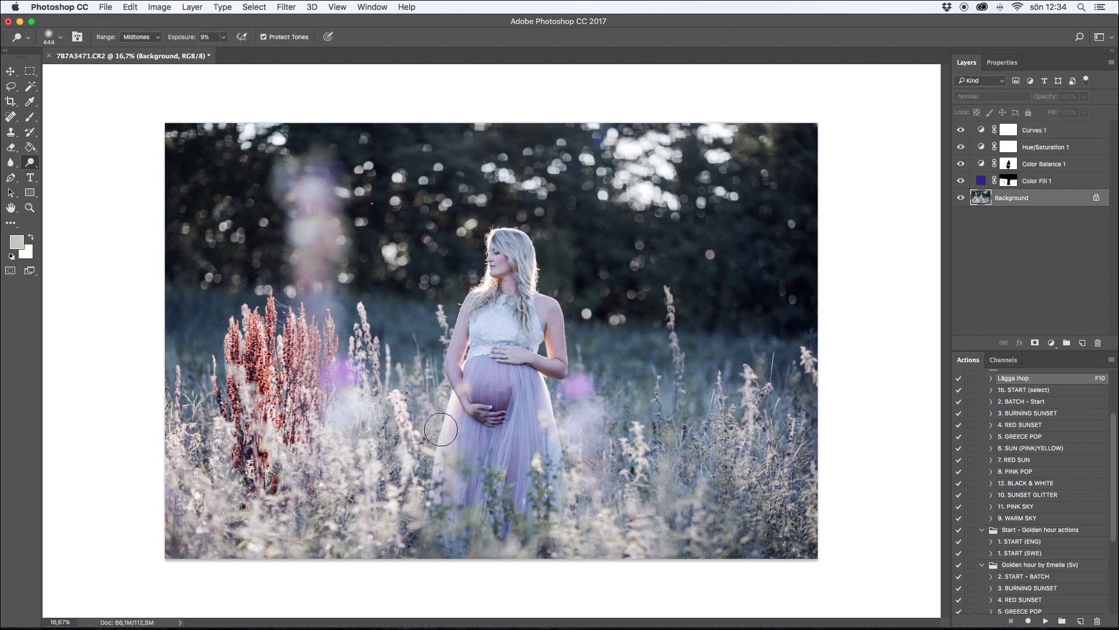
click(223, 37)
drag(223, 52, 232, 52)
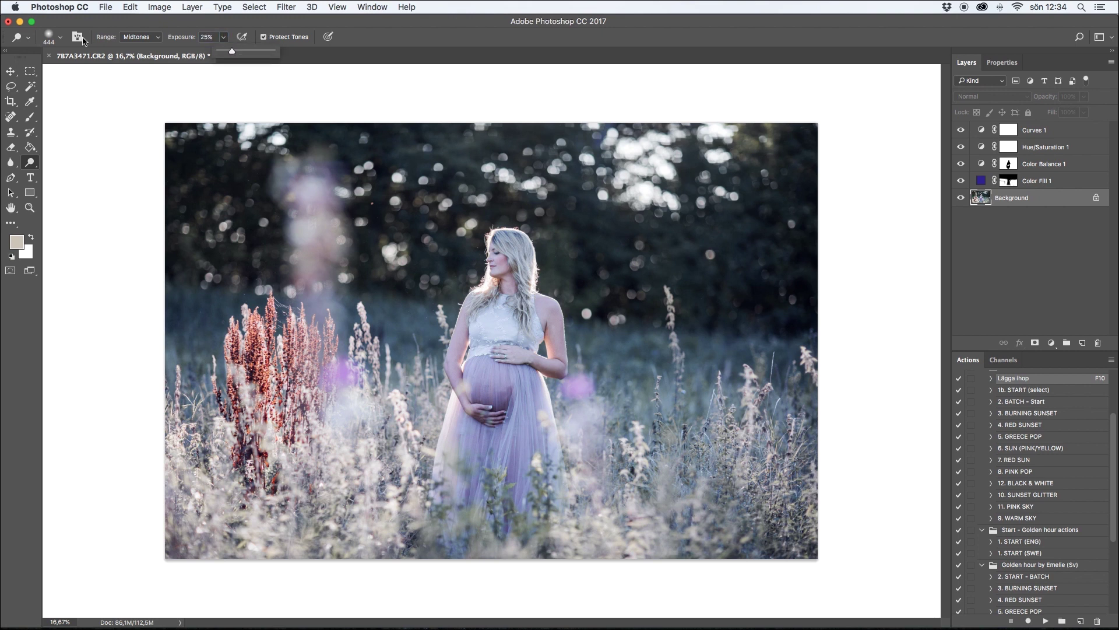
click(59, 38)
drag(129, 75, 125, 76)
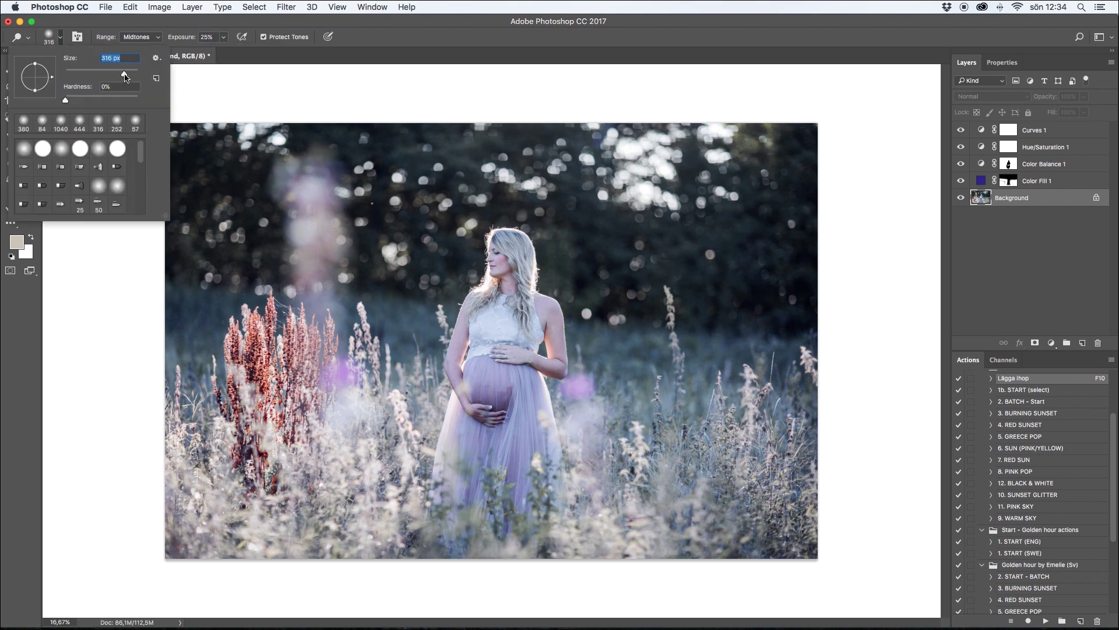
click(490, 401)
mouse_move(508, 422)
mouse_down()
mouse_move(516, 500)
mouse_move(501, 435)
mouse_move(461, 422)
mouse_move(453, 445)
mouse_move(471, 444)
mouse_move(517, 517)
mouse_move(474, 484)
mouse_move(463, 503)
mouse_move(499, 497)
mouse_move(519, 449)
mouse_move(539, 440)
mouse_move(528, 380)
mouse_move(486, 371)
mouse_move(477, 381)
mouse_move(511, 396)
mouse_move(511, 415)
mouse_move(505, 425)
mouse_move(460, 407)
mouse_move(450, 461)
mouse_move(450, 501)
mouse_move(504, 515)
mouse_up()
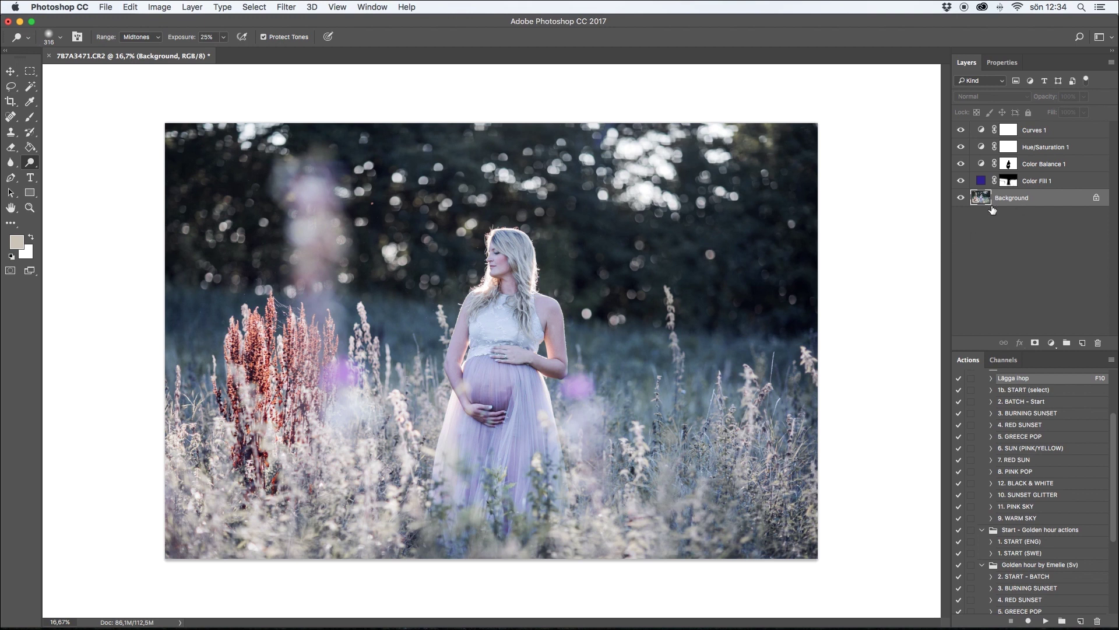
Step: Flatten the image from the Layers panel menu
click(1029, 235)
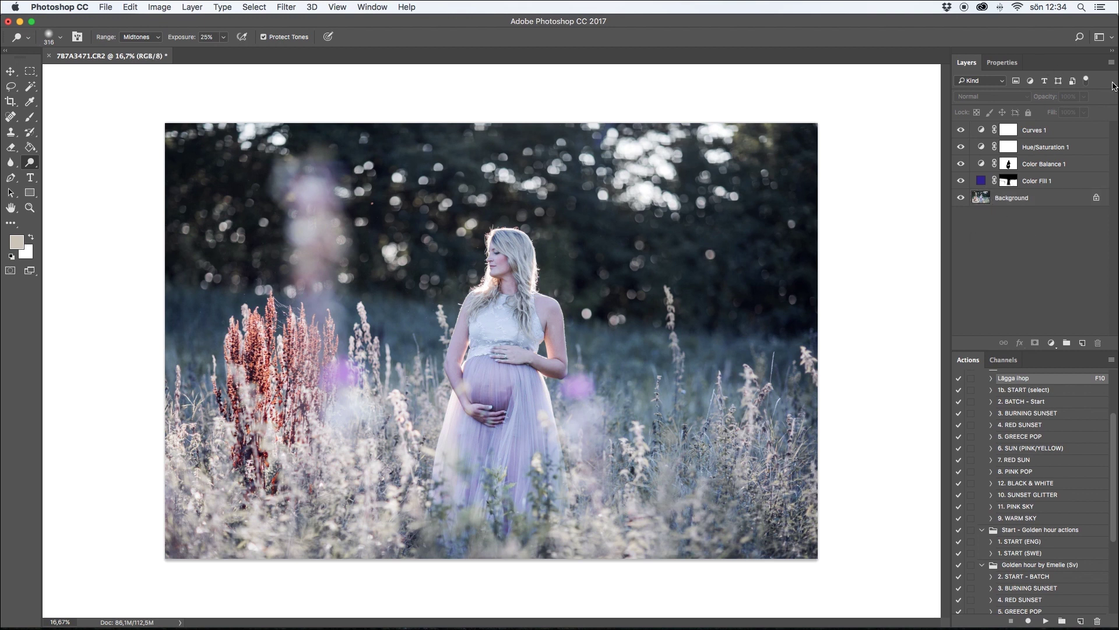
click(1111, 62)
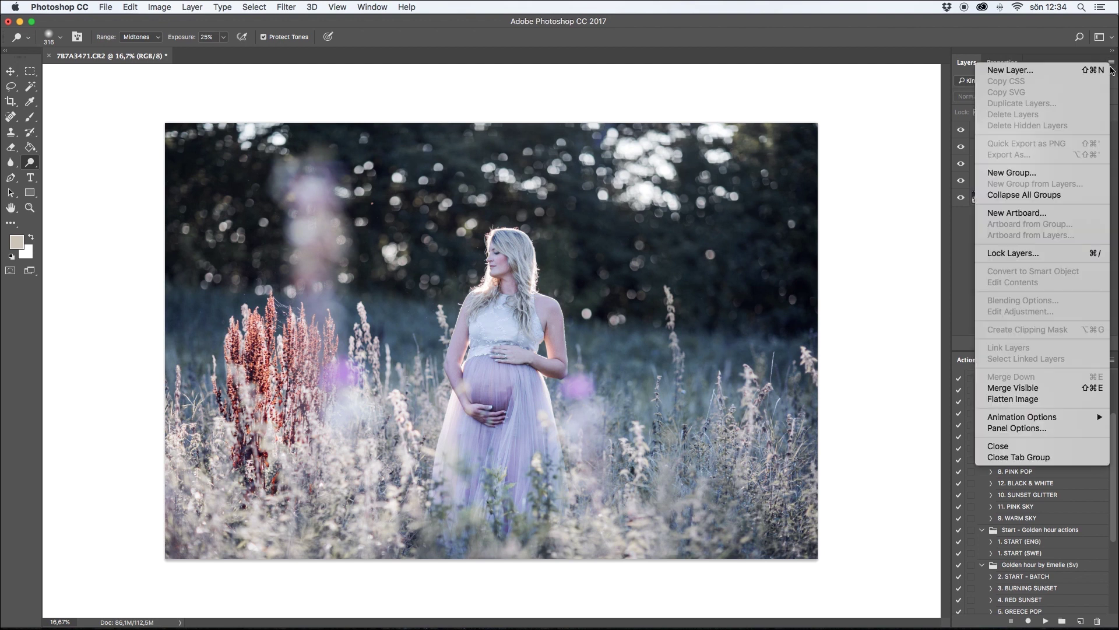
click(1027, 401)
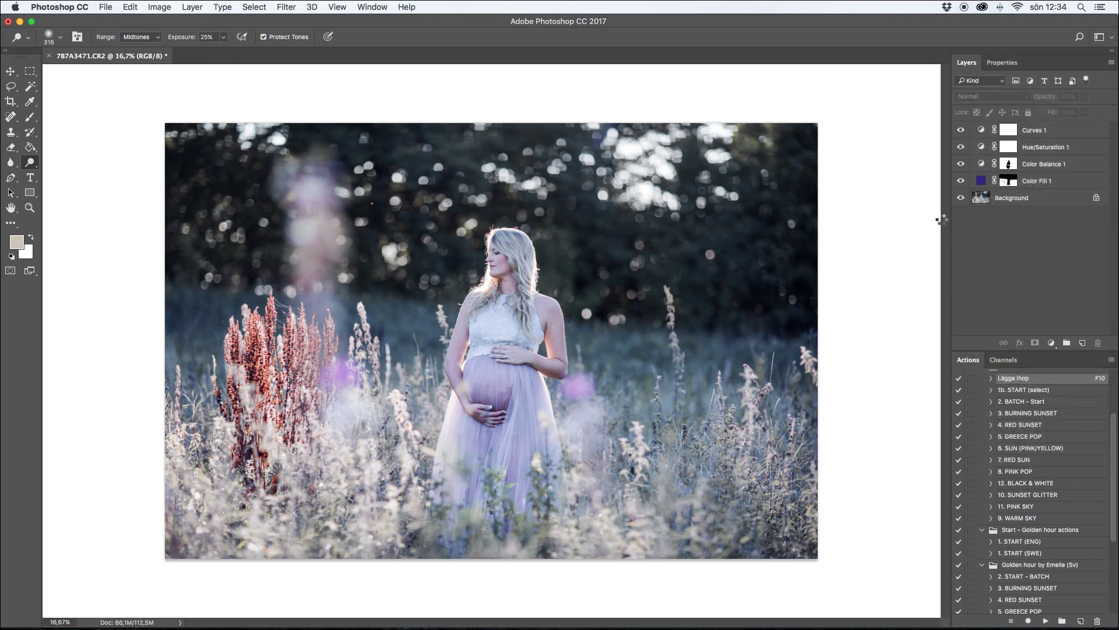